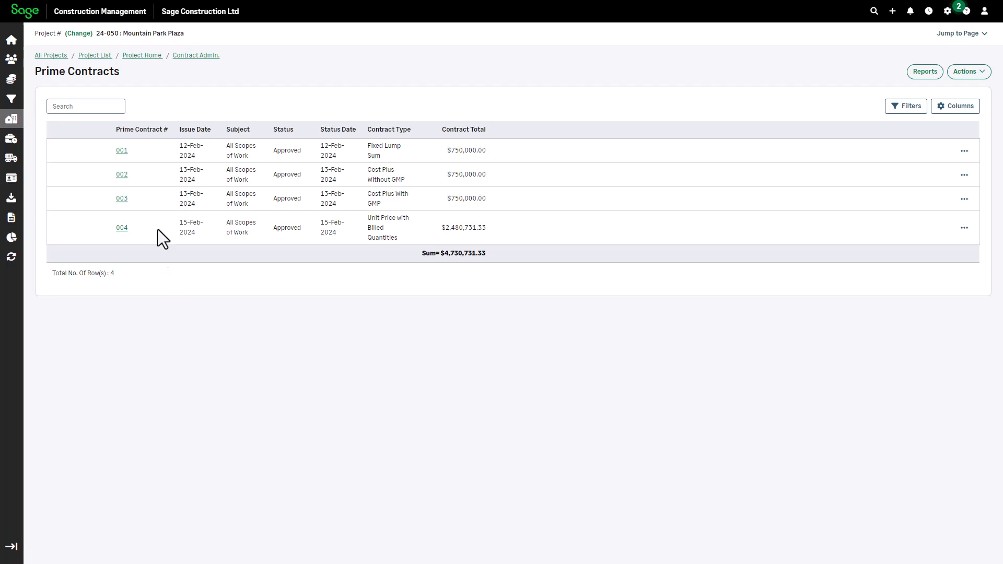
# Go to the Mountain Park Plaza project's home page and view its project directory
pyautogui.click(140, 57)
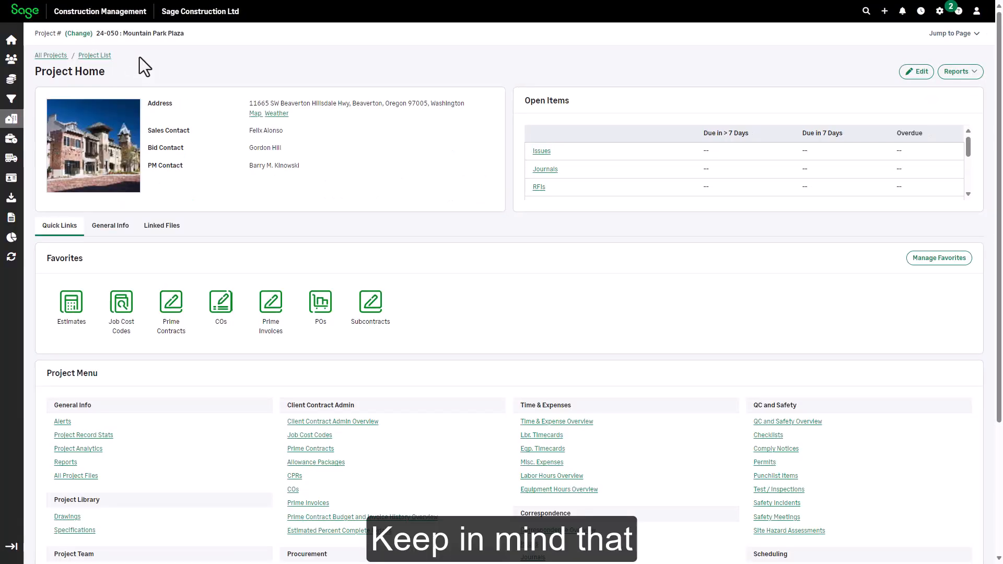
pyautogui.scroll(-3, 998, 524)
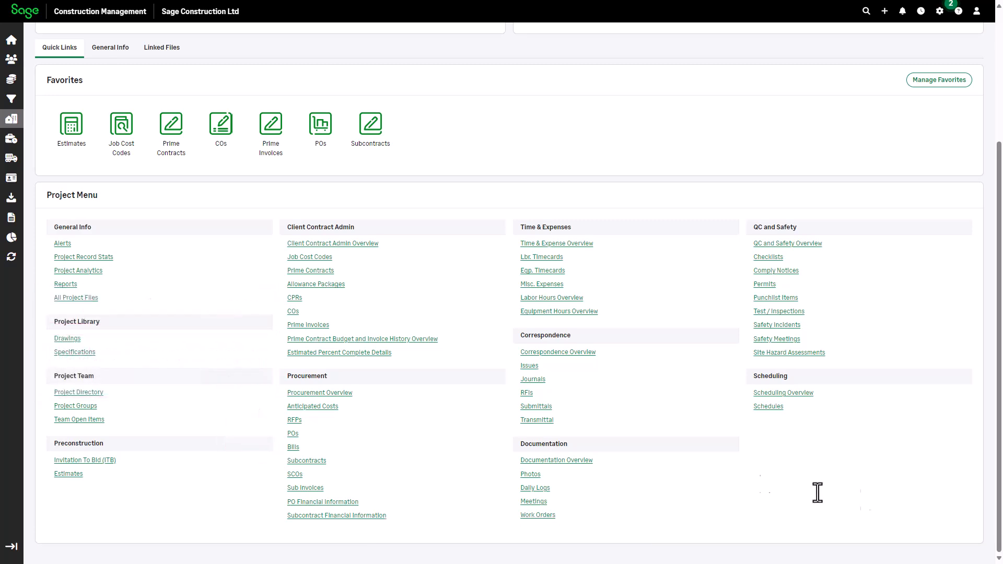
pyautogui.click(93, 393)
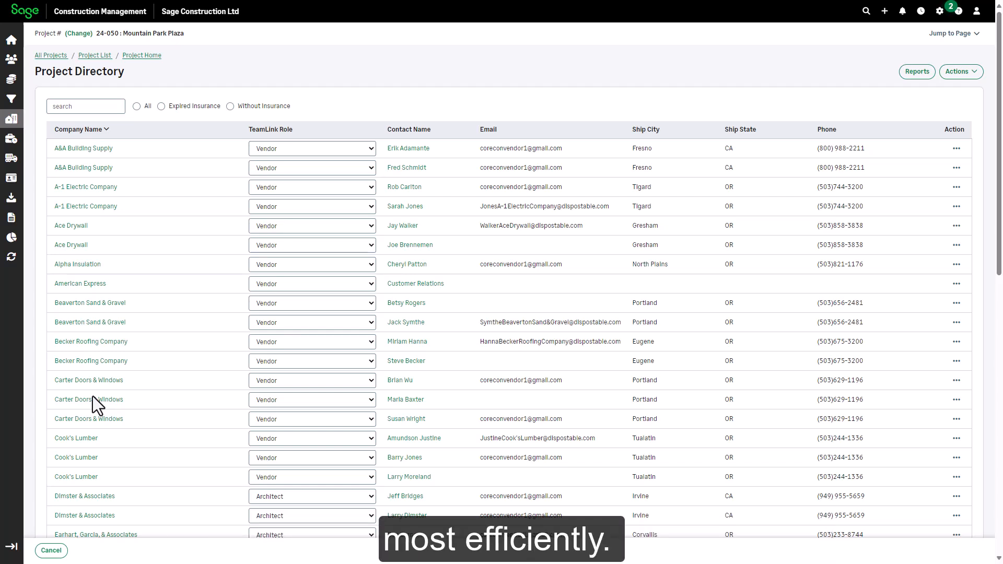
# Go to the project's procurement overview and start adding a purchase order manually
pyautogui.click(149, 55)
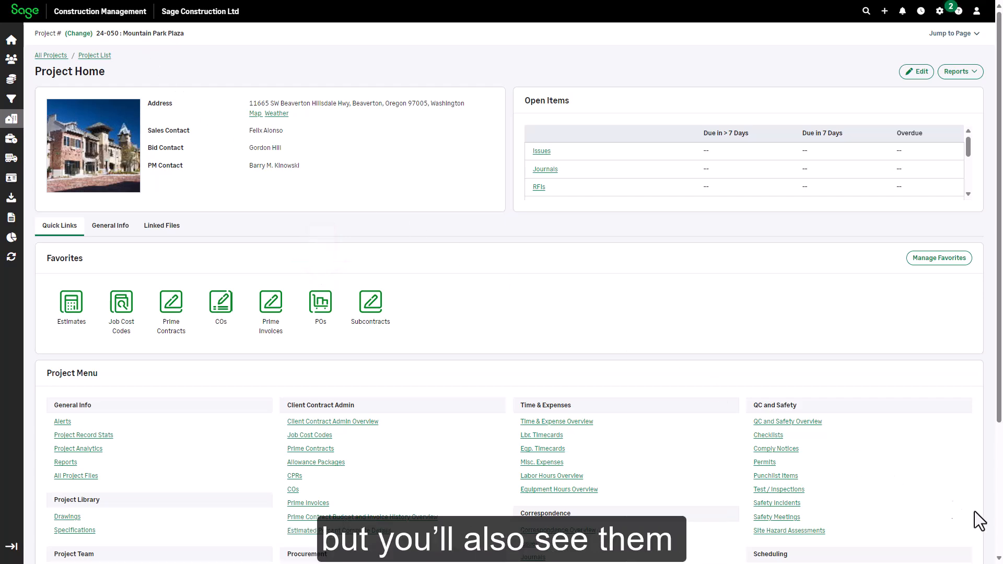
pyautogui.scroll(-4, 999, 527)
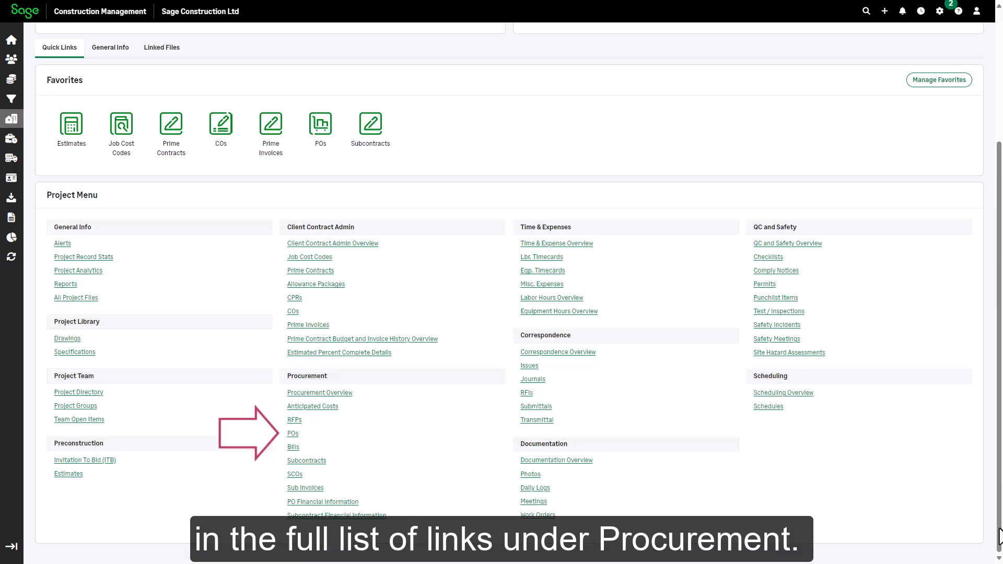
pyautogui.click(343, 397)
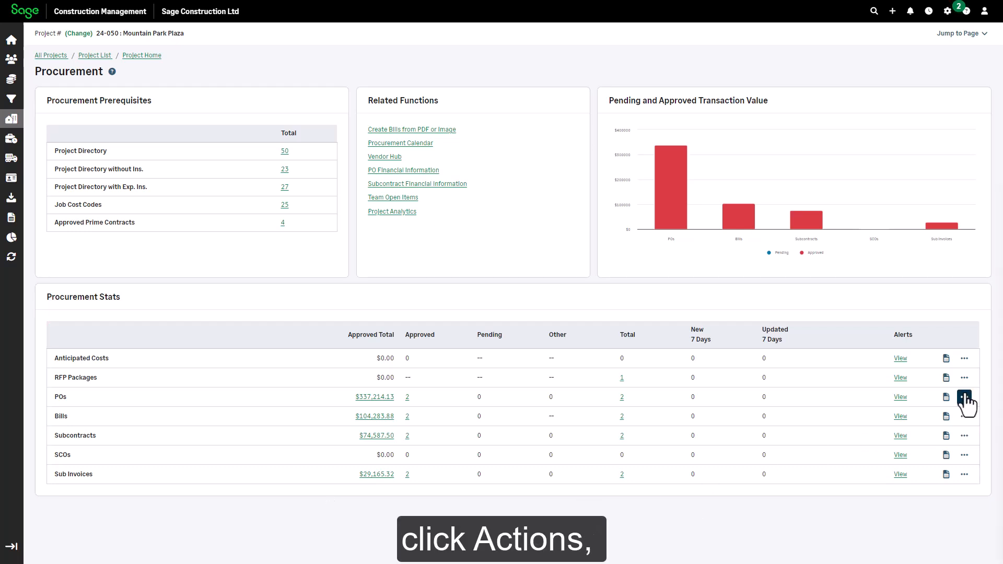
pyautogui.click(965, 398)
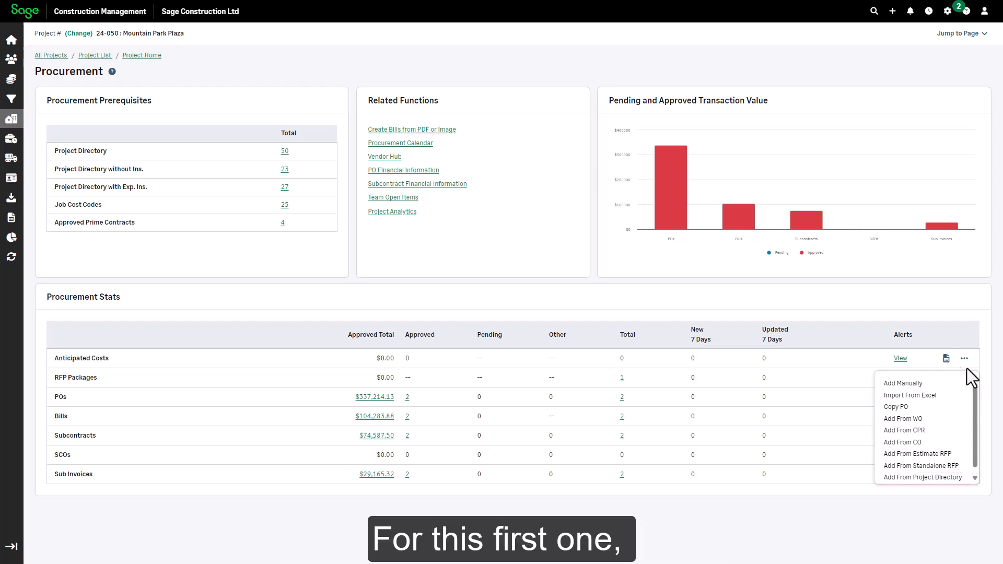
pyautogui.click(921, 384)
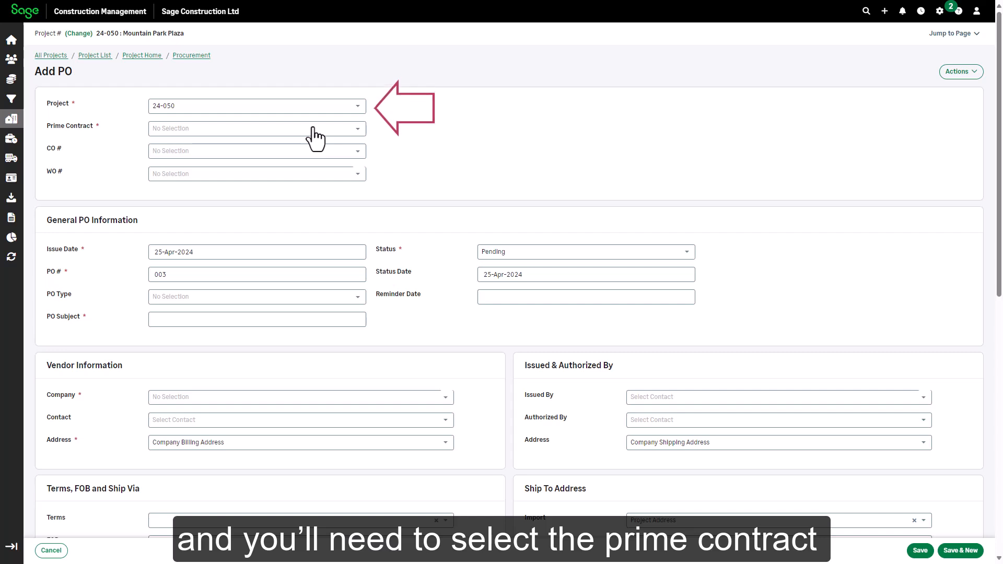
# Assign the new PO to prime contract 001 and set its PO type to Materials
pyautogui.click(313, 129)
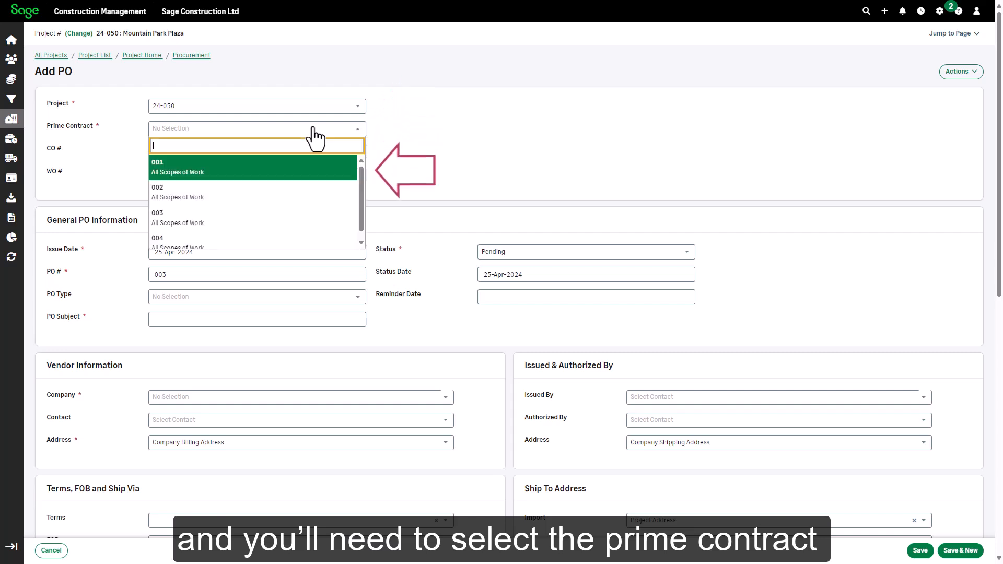
pyautogui.click(273, 176)
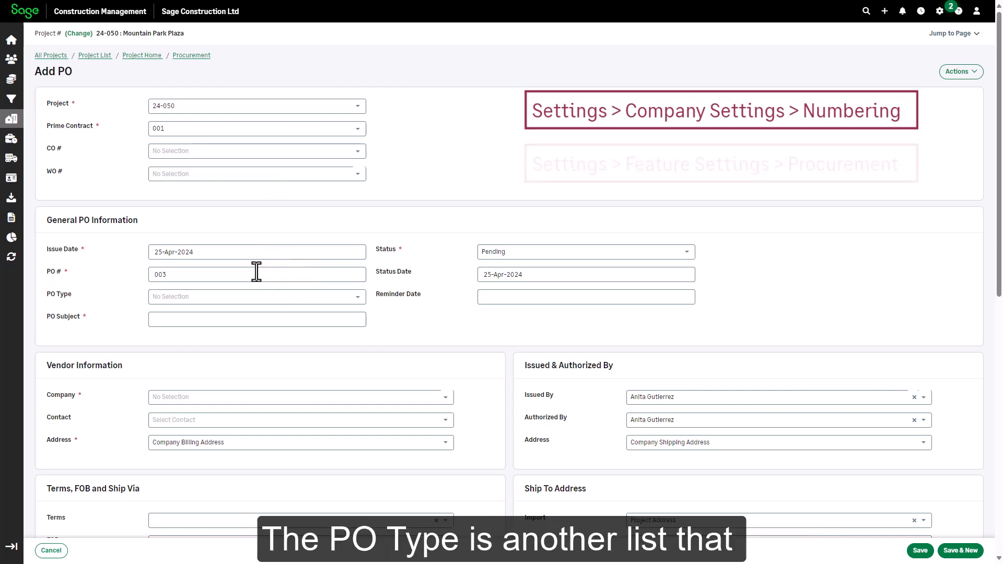
pyautogui.click(253, 298)
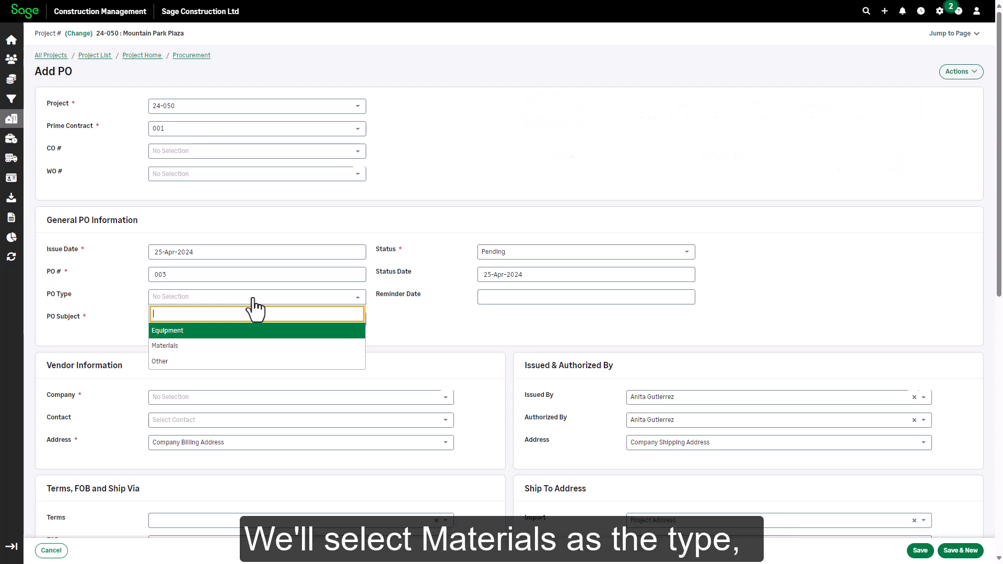
pyautogui.click(235, 346)
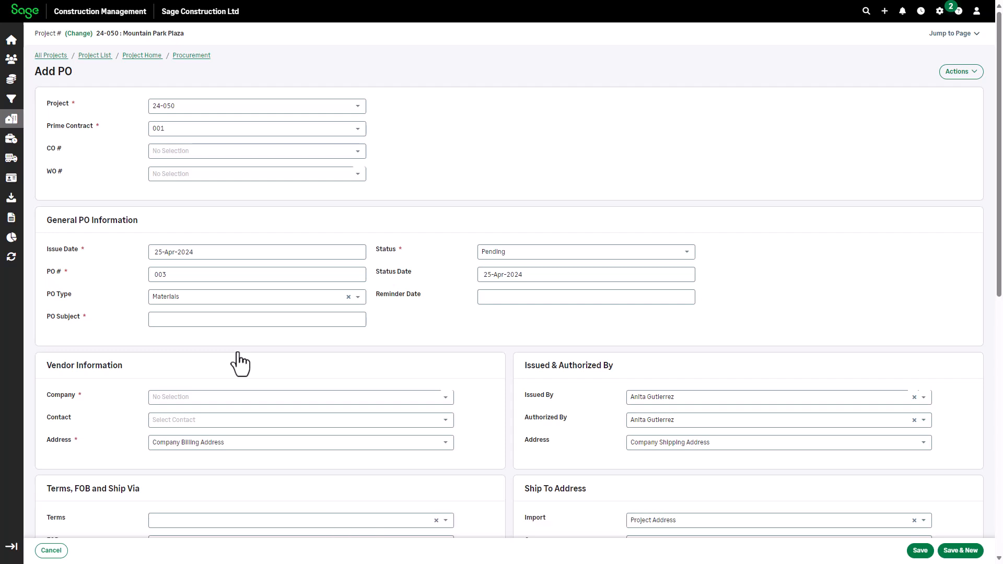
# Enter "Concrete Foundation Materials" as the PO subject and set the PO status to Approved
pyautogui.click(230, 320)
pyautogui.write('Concrete Foun')
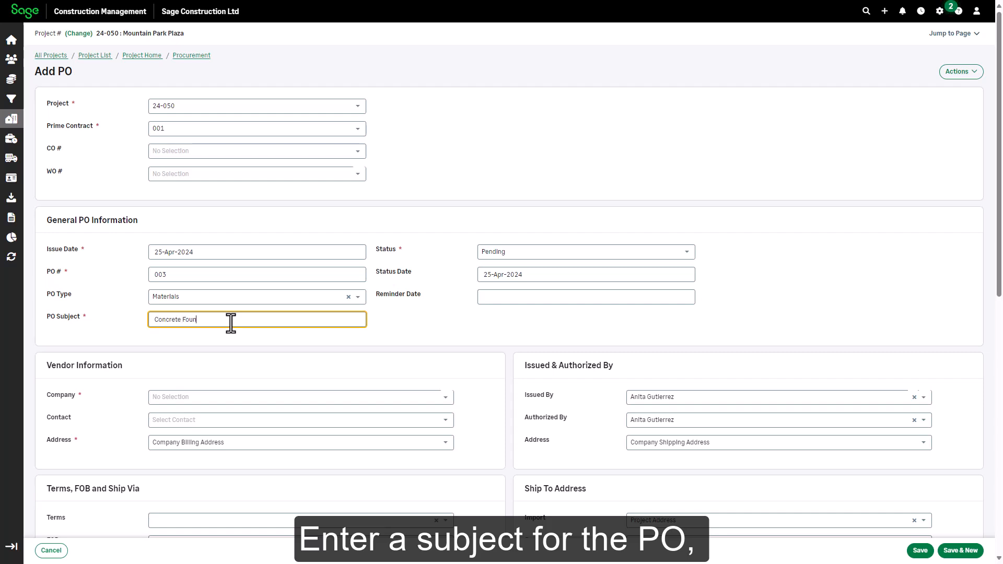
pyautogui.write('dation Materials')
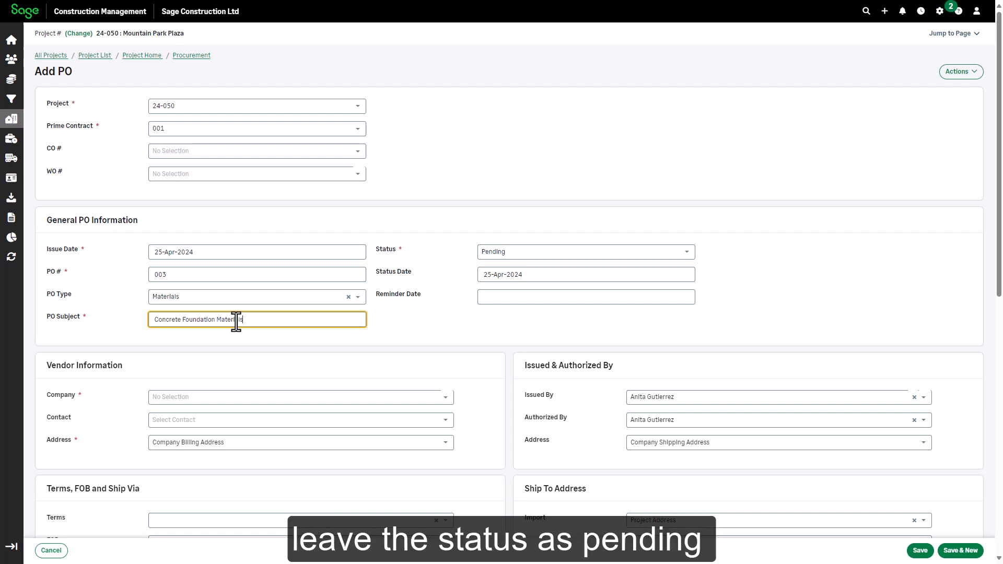
pyautogui.click(535, 256)
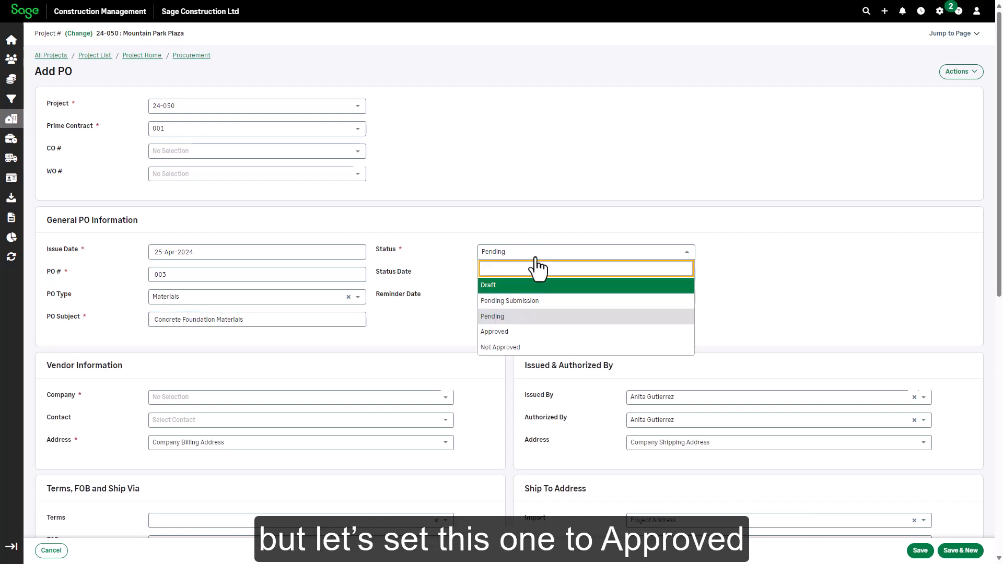
pyautogui.click(511, 332)
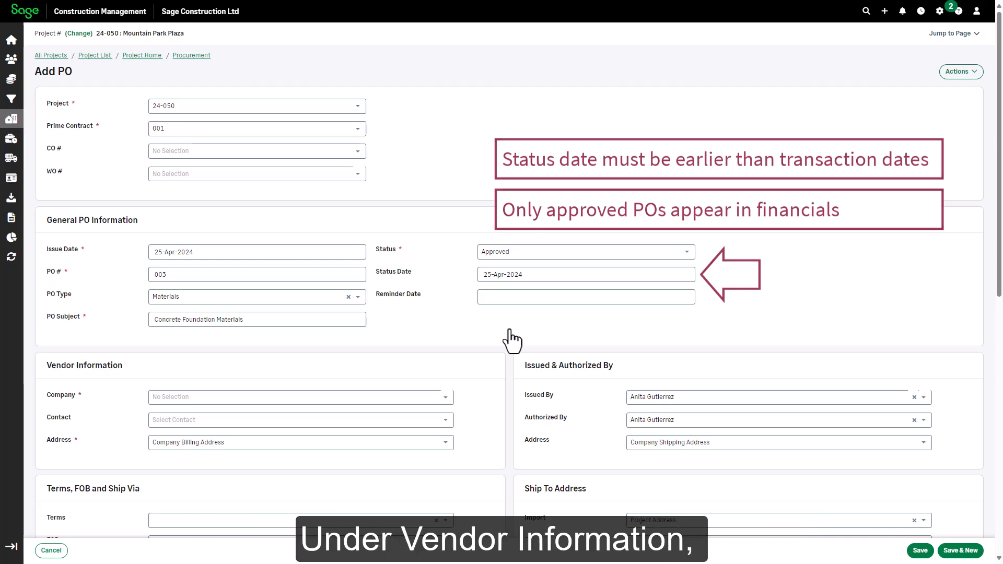
# Set the vendor company to Stika Concrete and select the first listed person as its contact
pyautogui.click(367, 397)
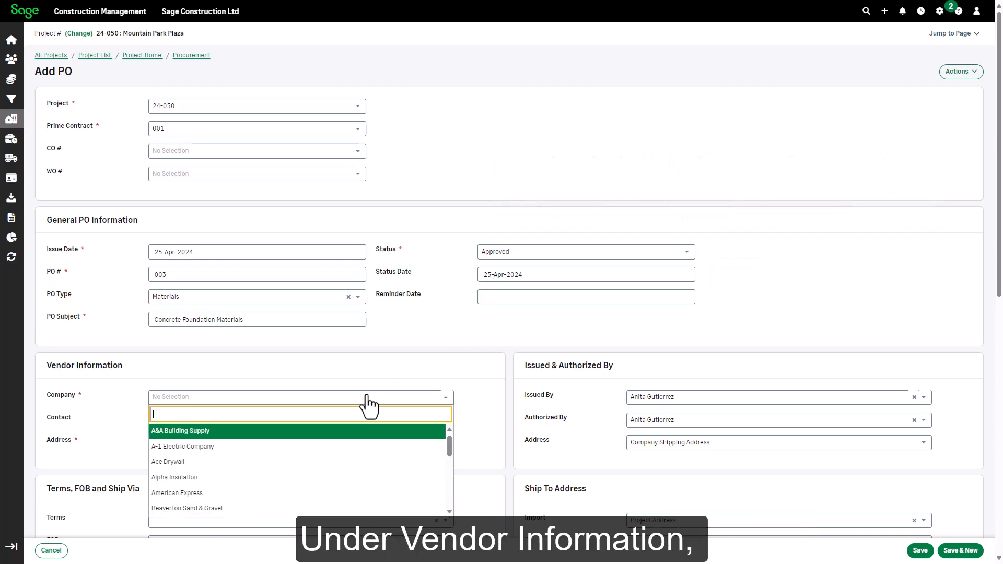
pyautogui.write('sti')
pyautogui.click(343, 431)
pyautogui.click(331, 421)
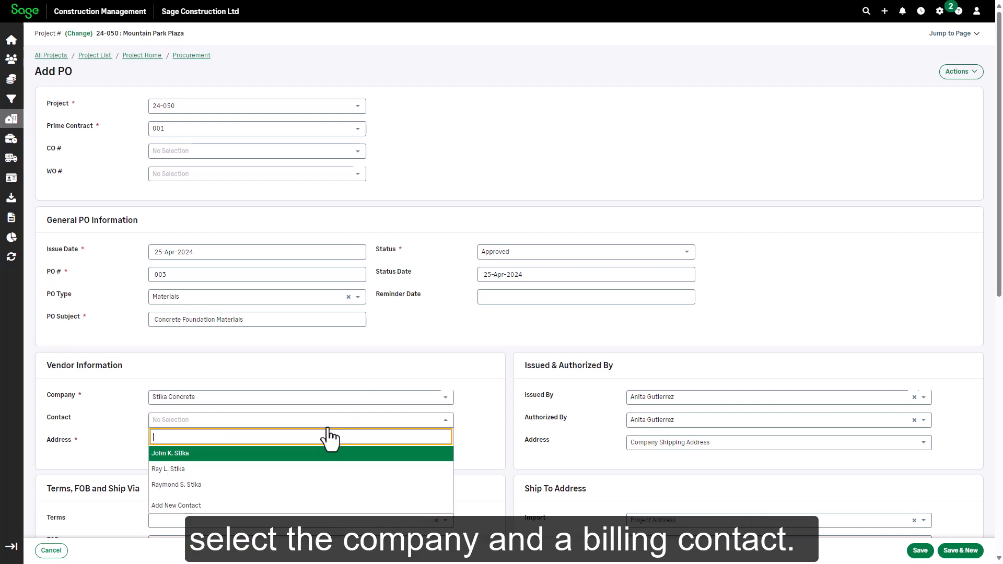
pyautogui.click(310, 454)
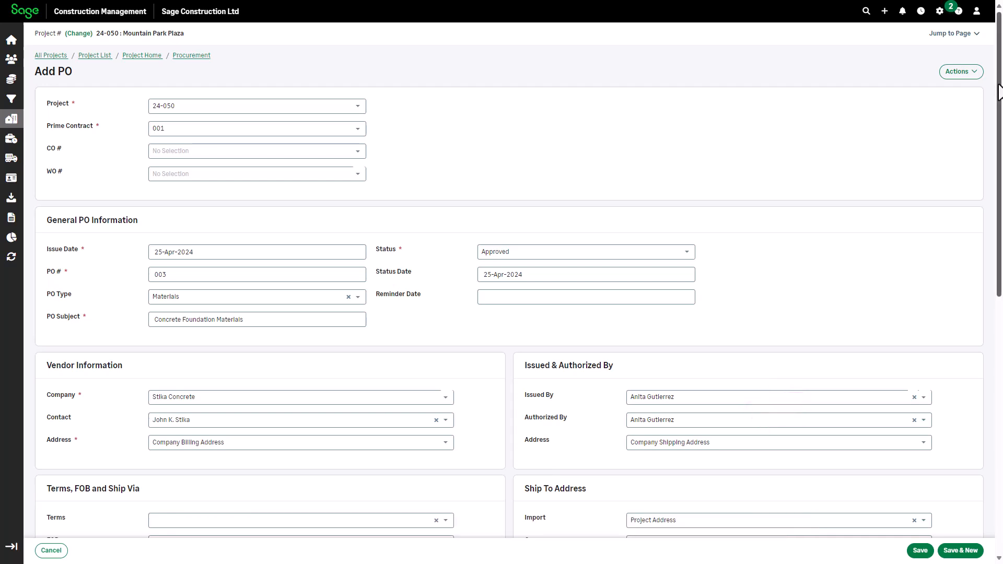
# Set the payment terms of the purchase order to Net 30
pyautogui.scroll(-5, 999, 92)
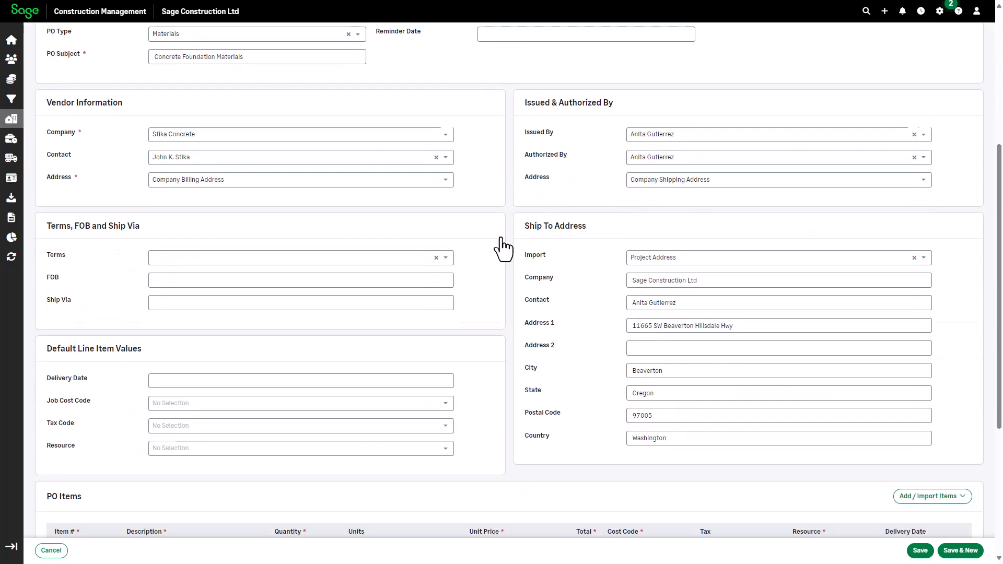
pyautogui.click(446, 259)
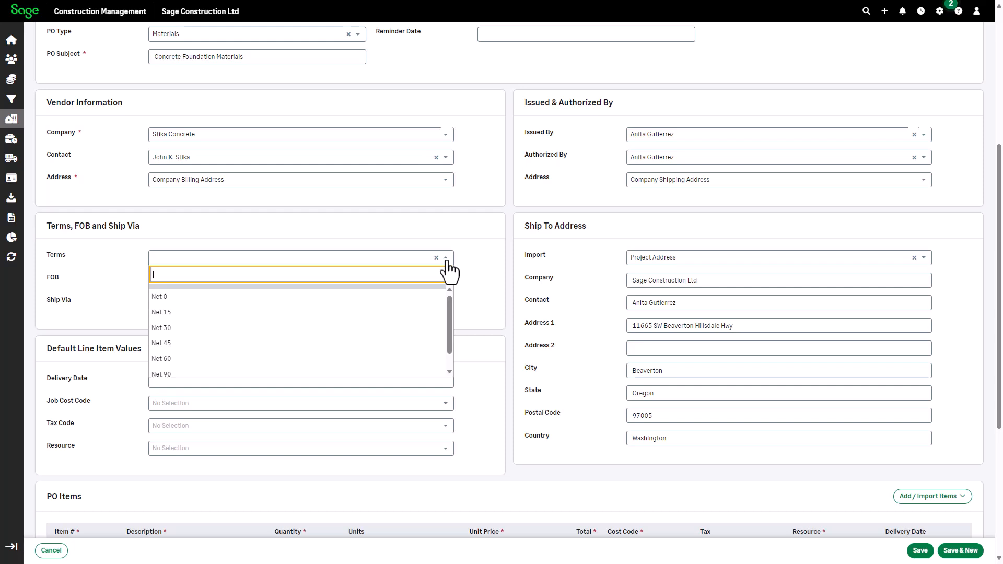
pyautogui.click(195, 328)
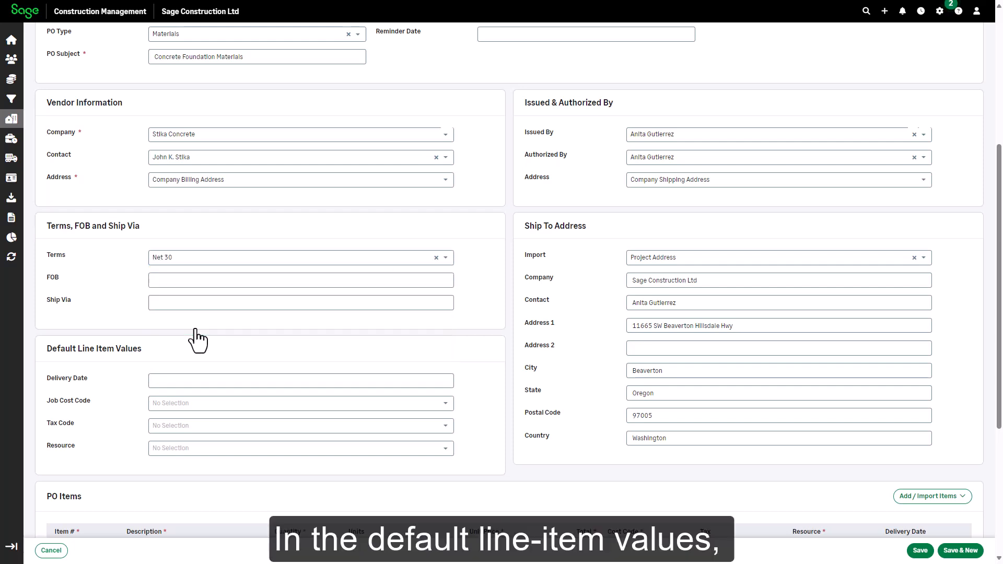
# Set the default line item values to delivery date 24-May-2024, job cost code 03 11 00 (Concrete Forming) and resource M
pyautogui.click(179, 383)
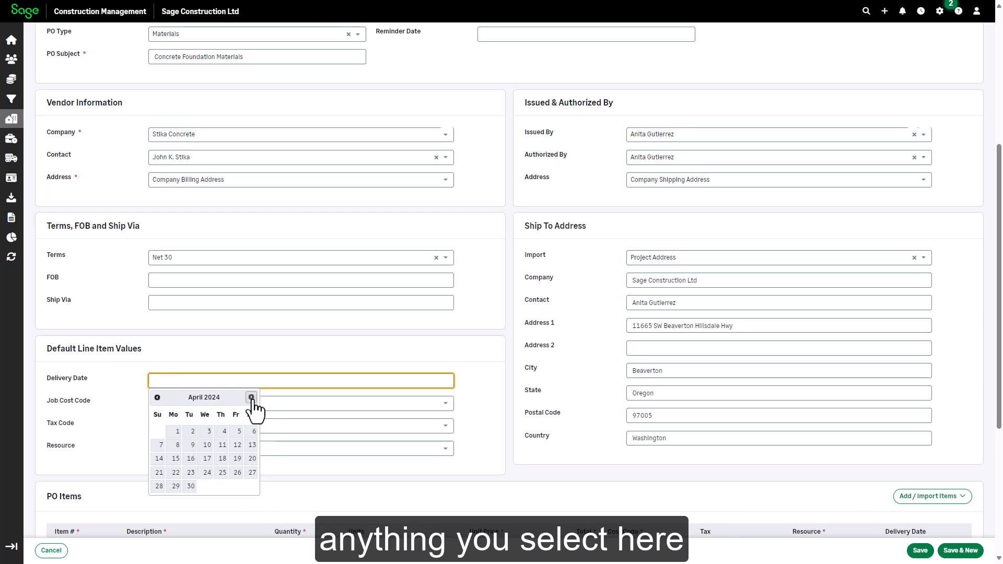
pyautogui.click(251, 398)
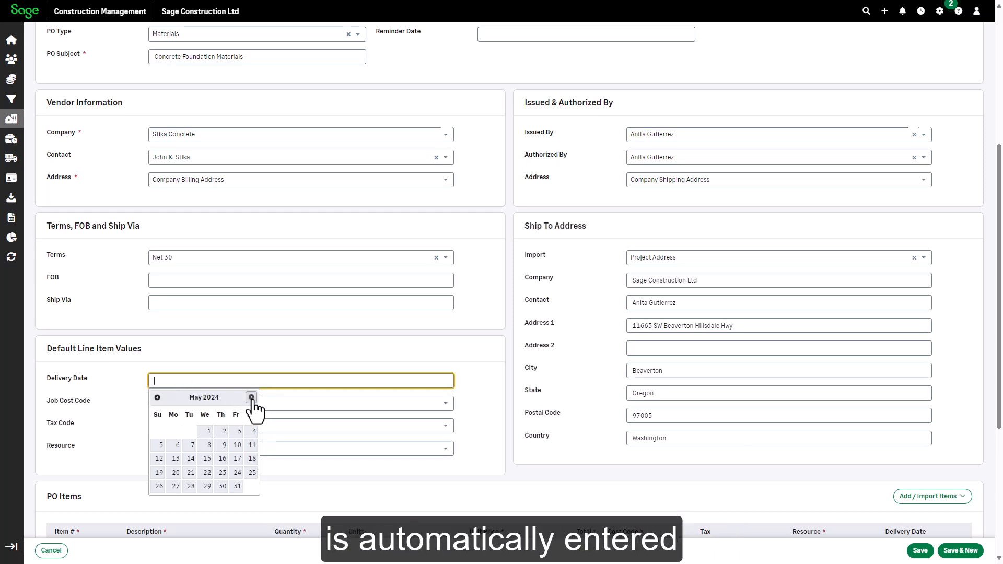
pyautogui.click(237, 472)
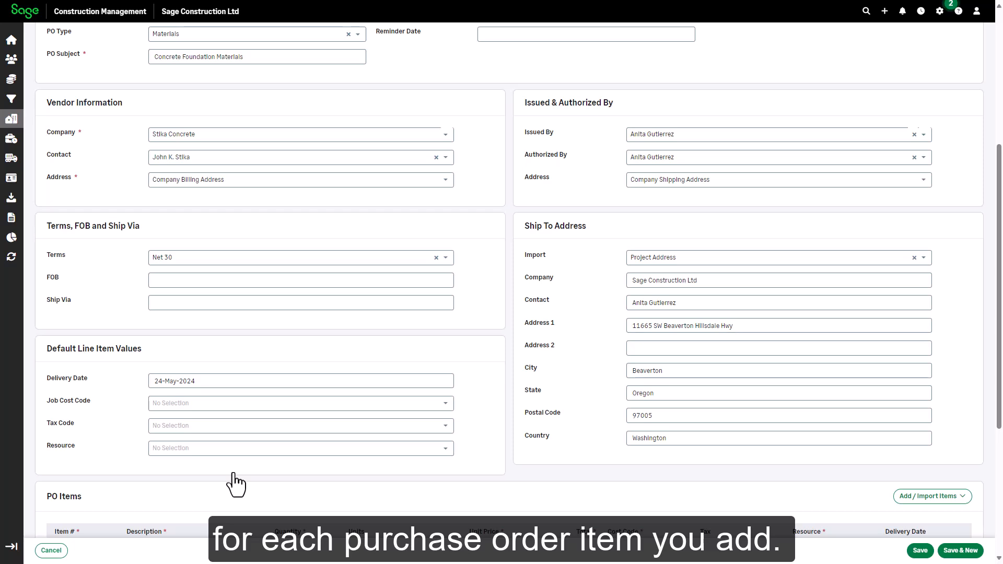
pyautogui.click(197, 411)
pyautogui.write('03 11')
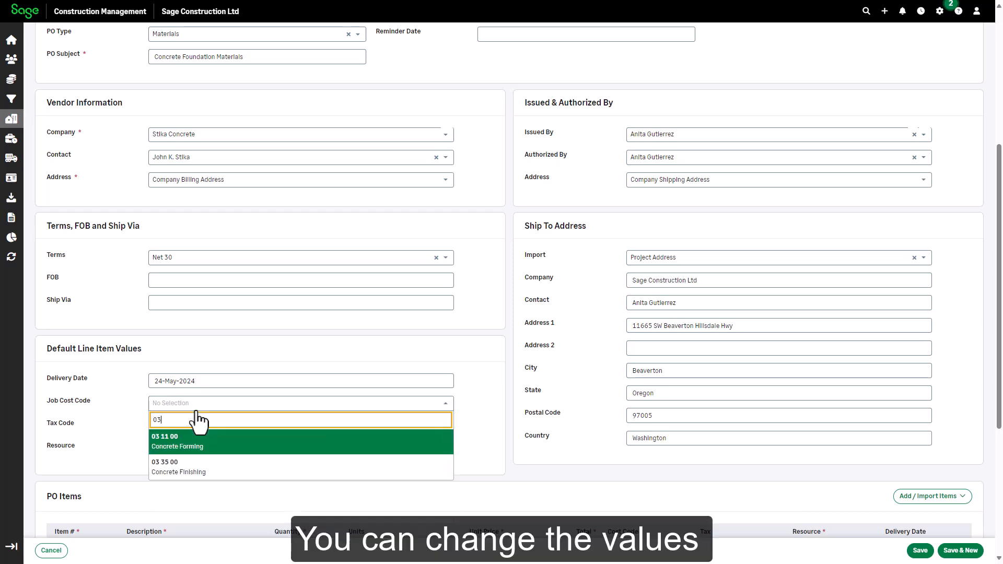
pyautogui.click(195, 441)
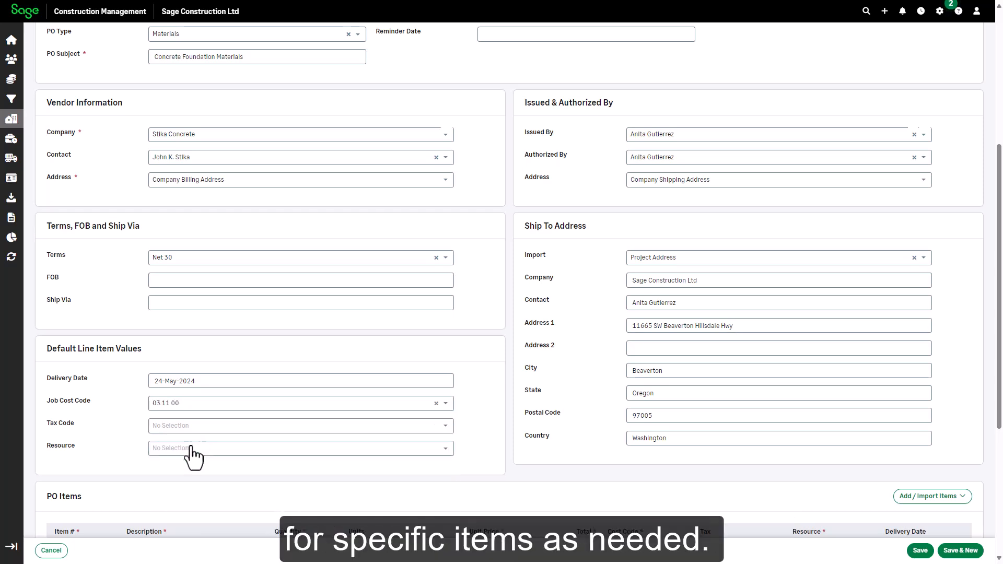
pyautogui.click(192, 450)
pyautogui.click(171, 483)
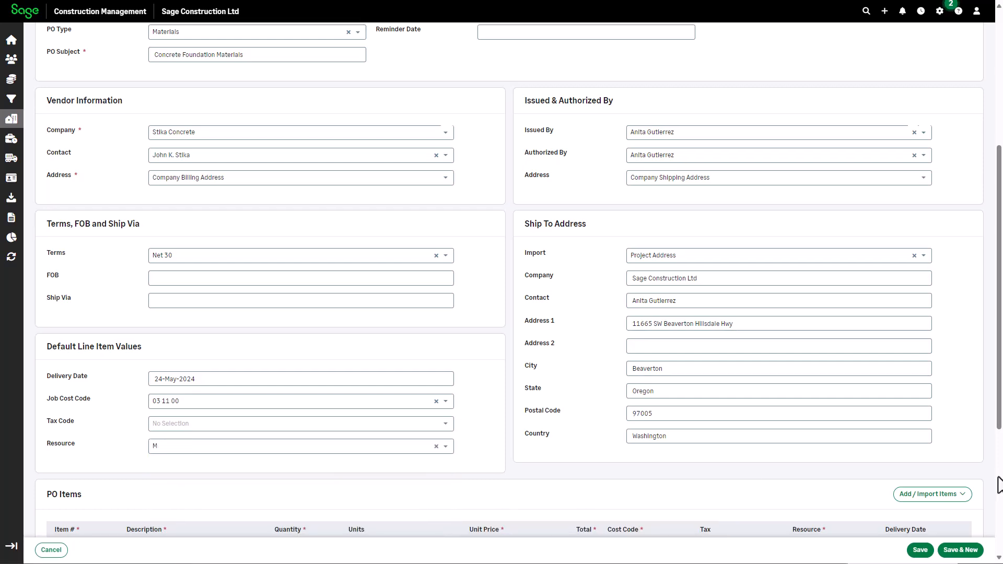
# Fill in the first PO line item as Concrete Forms with quantity 1450, units SF and unit price $1.88
pyautogui.scroll(-5, 999, 485)
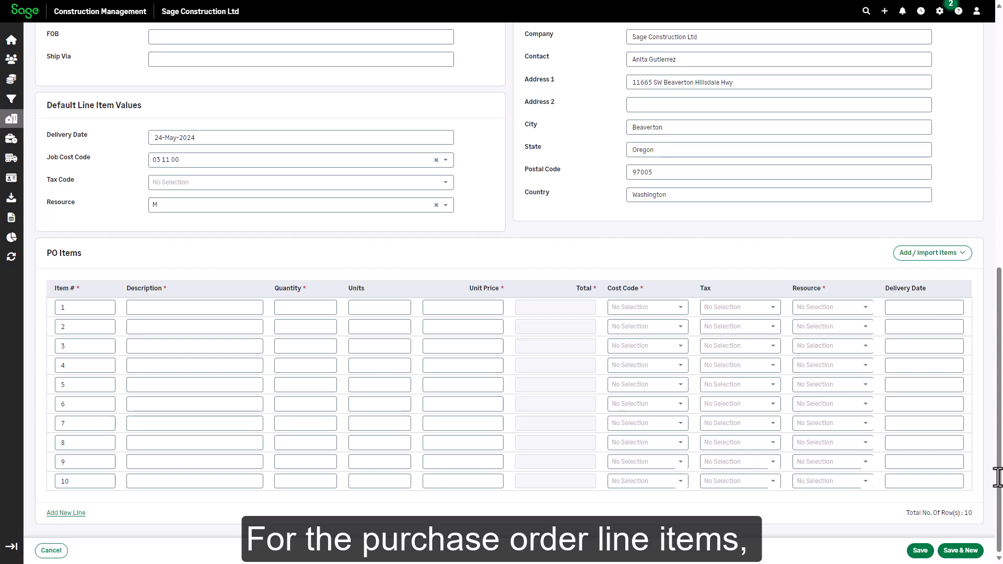
pyautogui.click(963, 255)
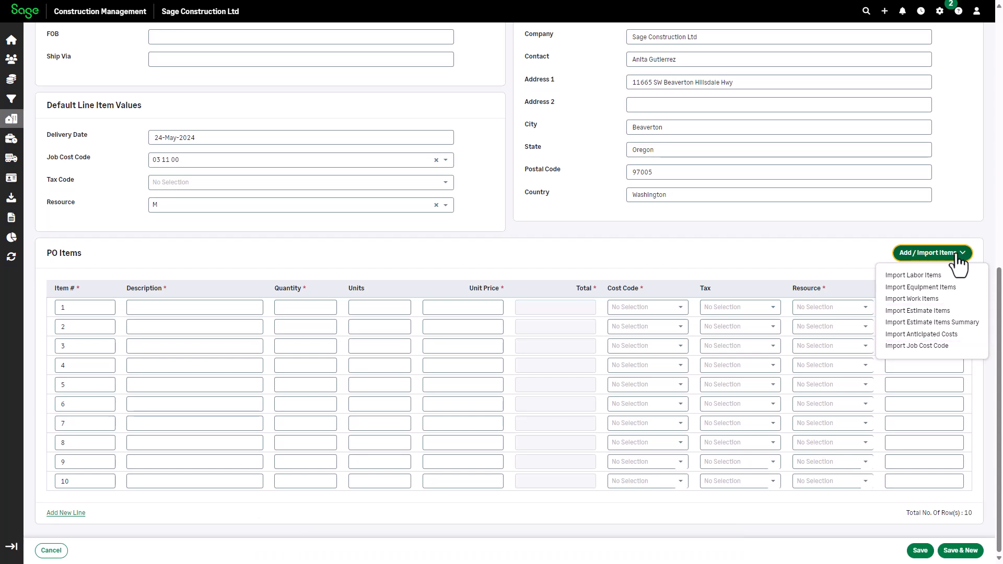
pyautogui.click(184, 308)
pyautogui.write('Concrete')
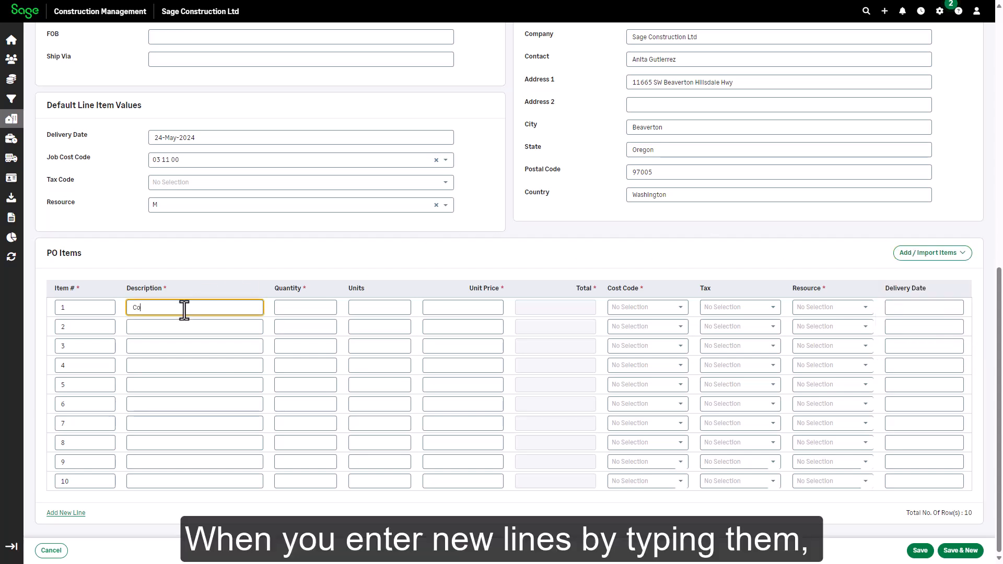
pyautogui.write(' Forms')
pyautogui.press('Tab')
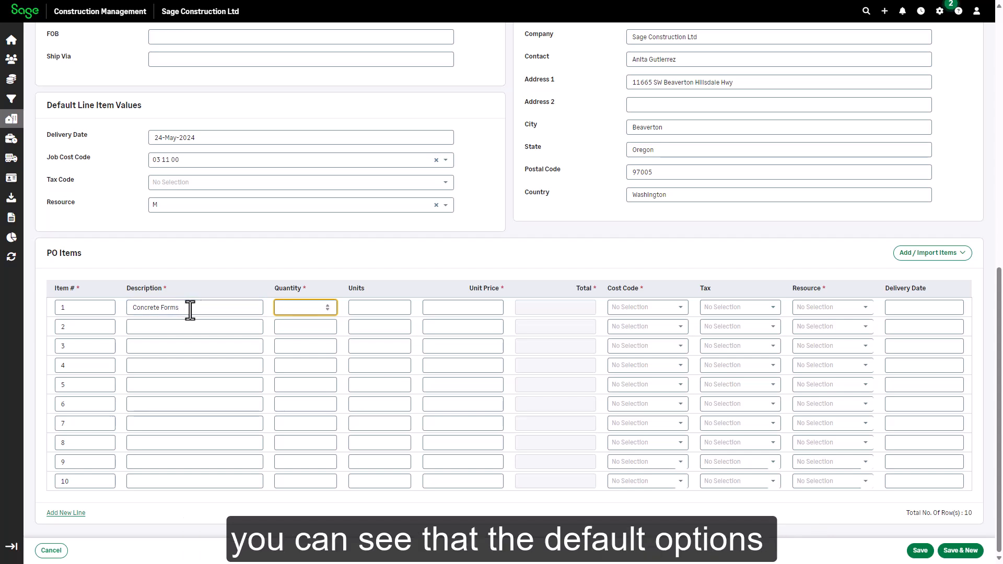
pyautogui.write('1450')
pyautogui.press('Tab')
pyautogui.write('SF')
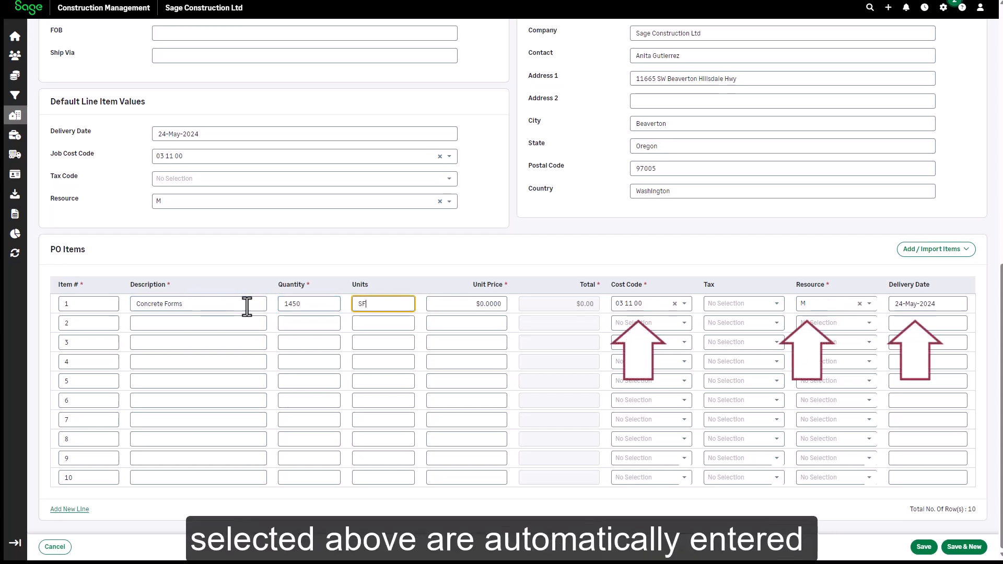
pyautogui.press('Tab')
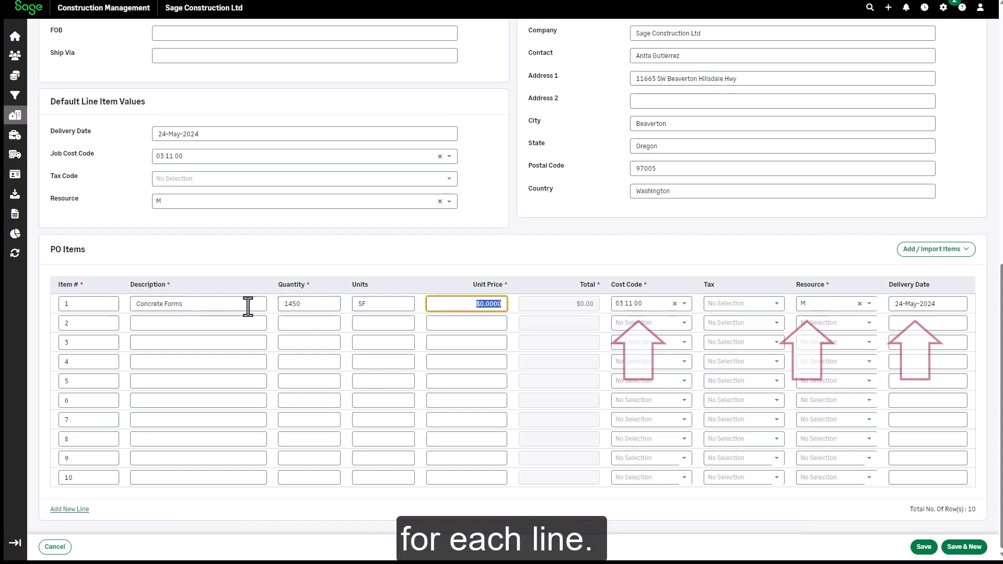
pyautogui.write('1.88')
pyautogui.press('Tab')
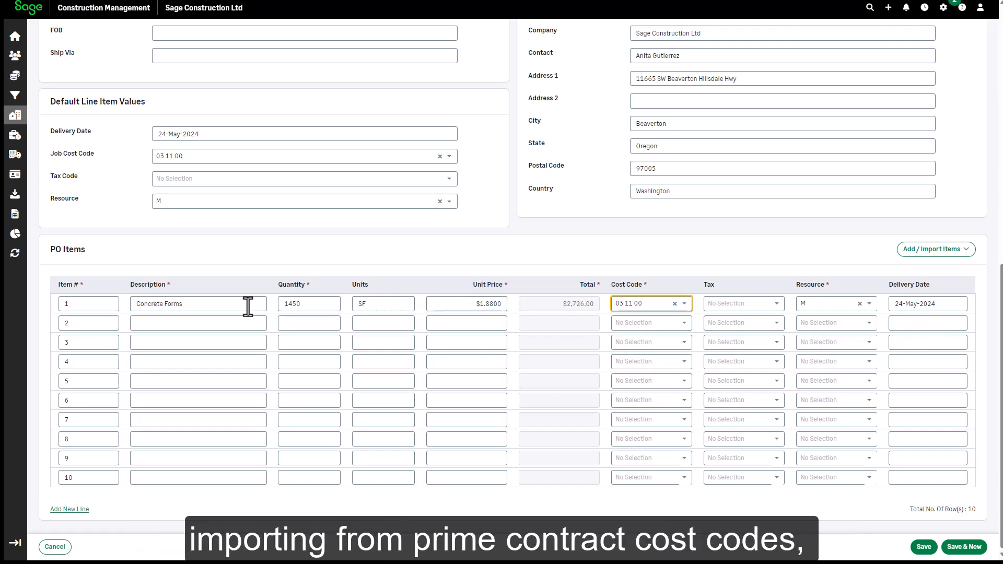
# Save the purchase order and import job cost code 03 35 00 (Concrete Finishing) into its PO items with resource type M
pyautogui.click(922, 547)
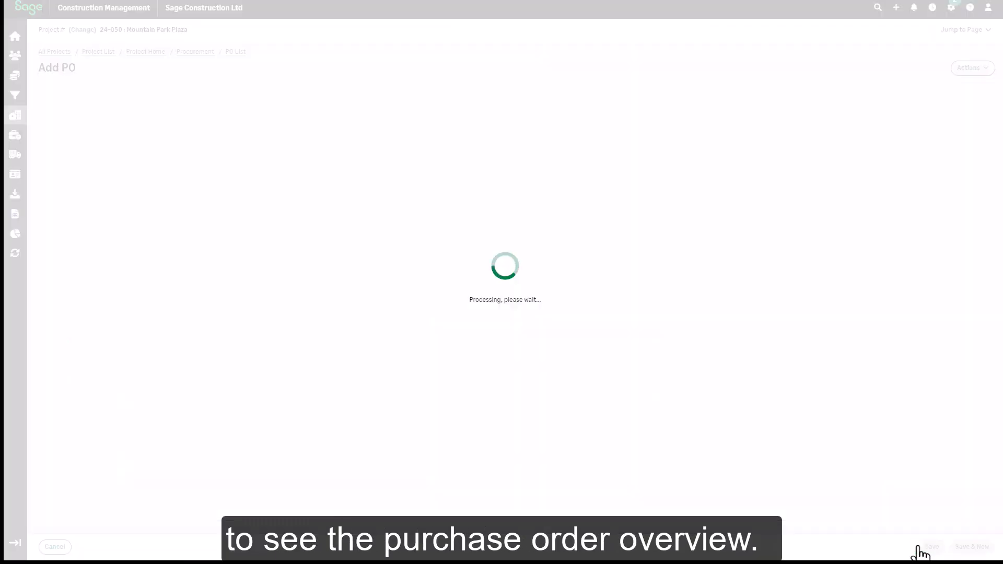
pyautogui.scroll(-10, 999, 115)
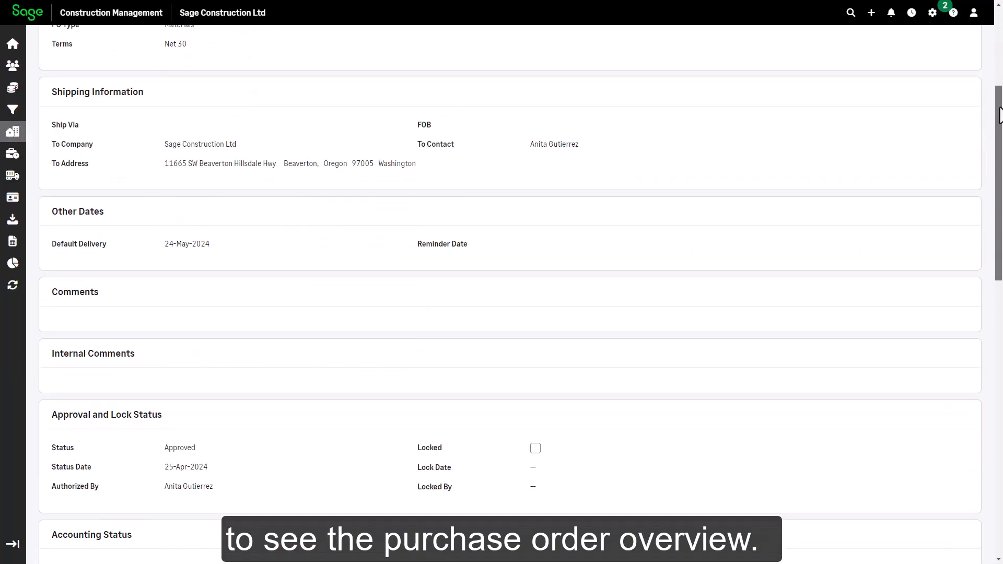
pyautogui.scroll(-3, 999, 115)
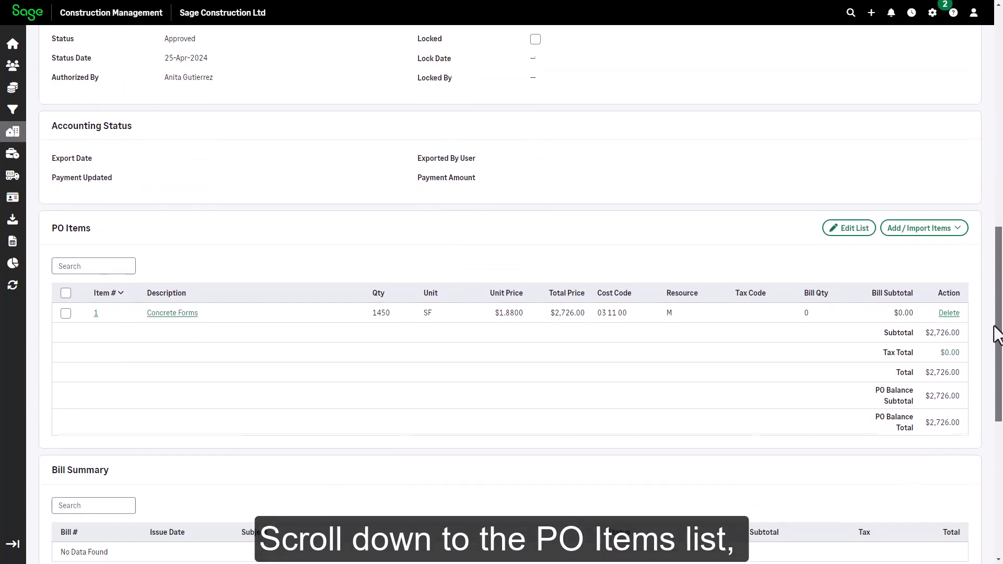
pyautogui.click(948, 220)
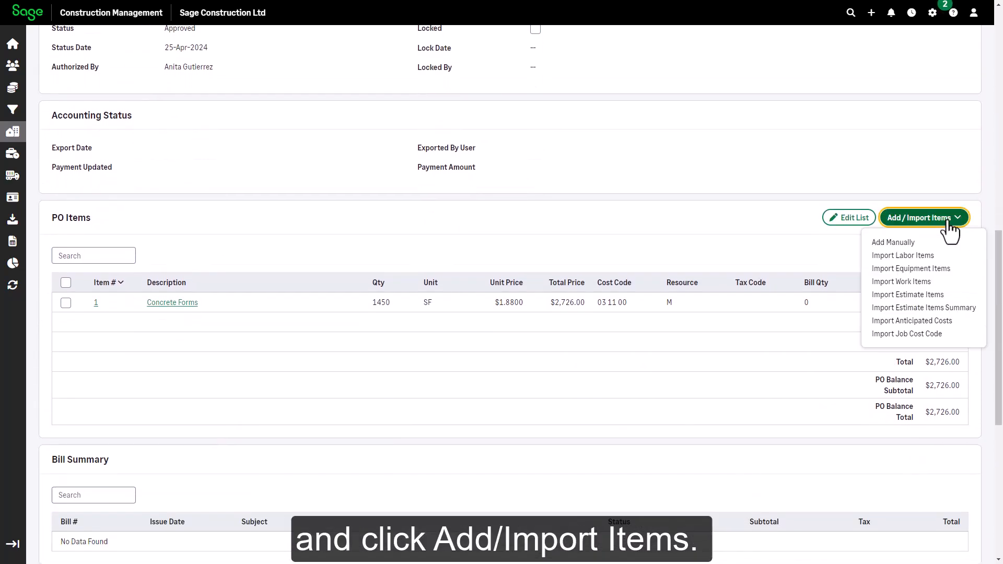
pyautogui.click(898, 337)
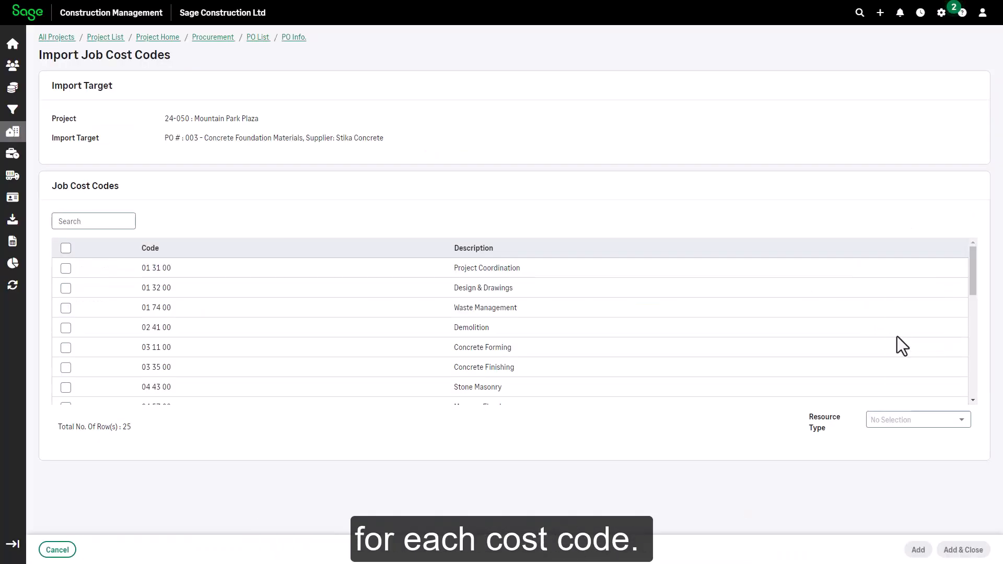
pyautogui.click(66, 367)
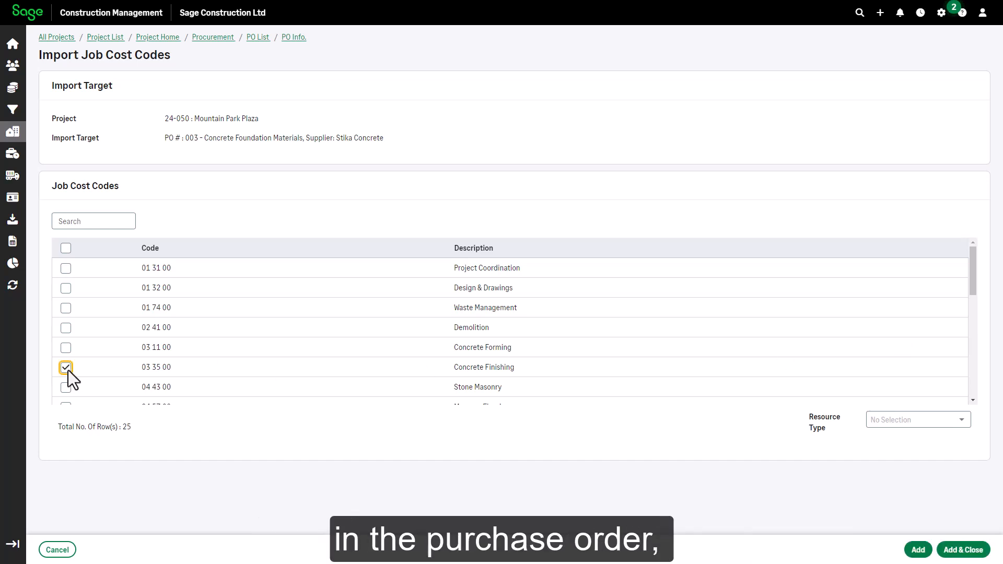
pyautogui.click(962, 421)
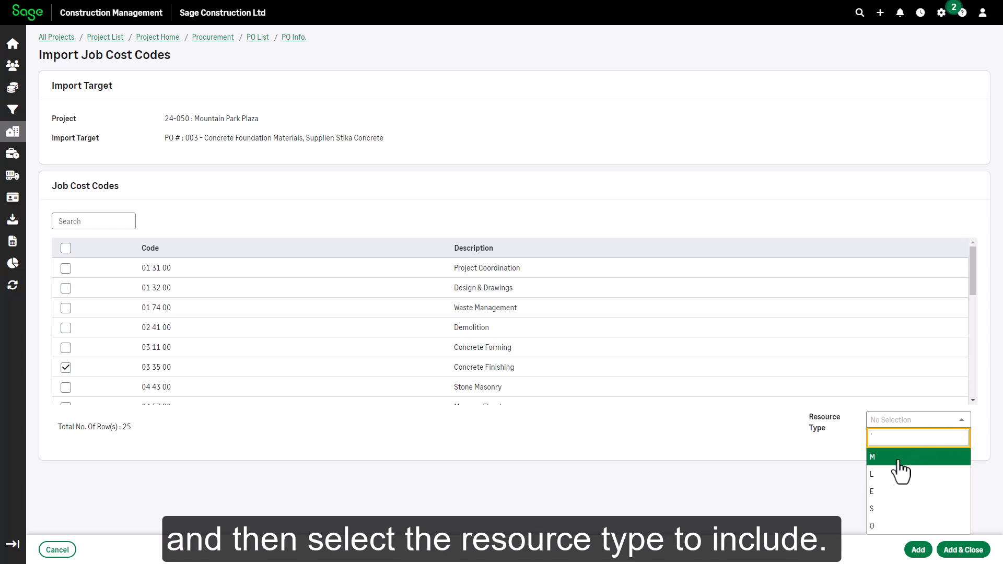
pyautogui.click(895, 460)
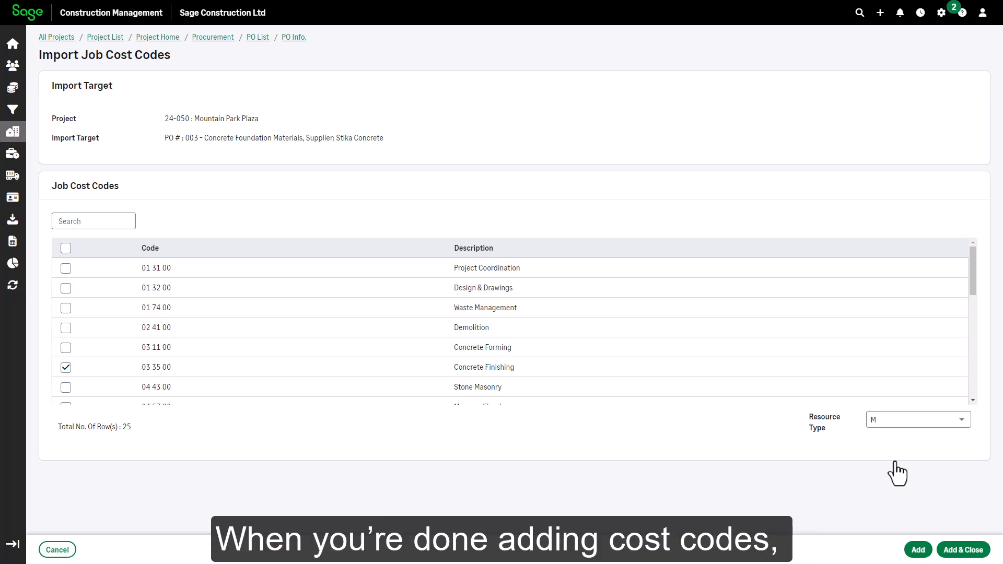
pyautogui.click(964, 550)
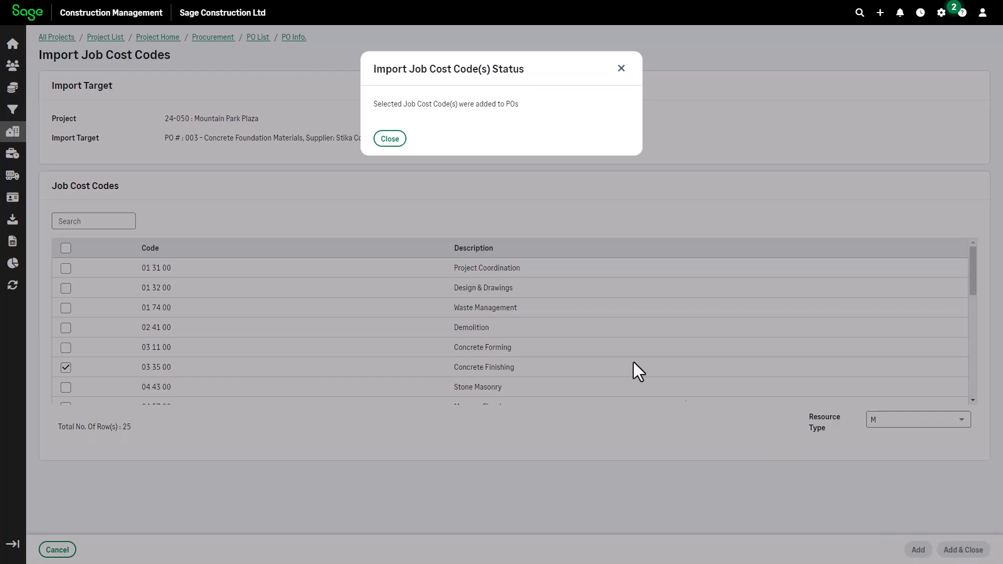
pyautogui.click(390, 139)
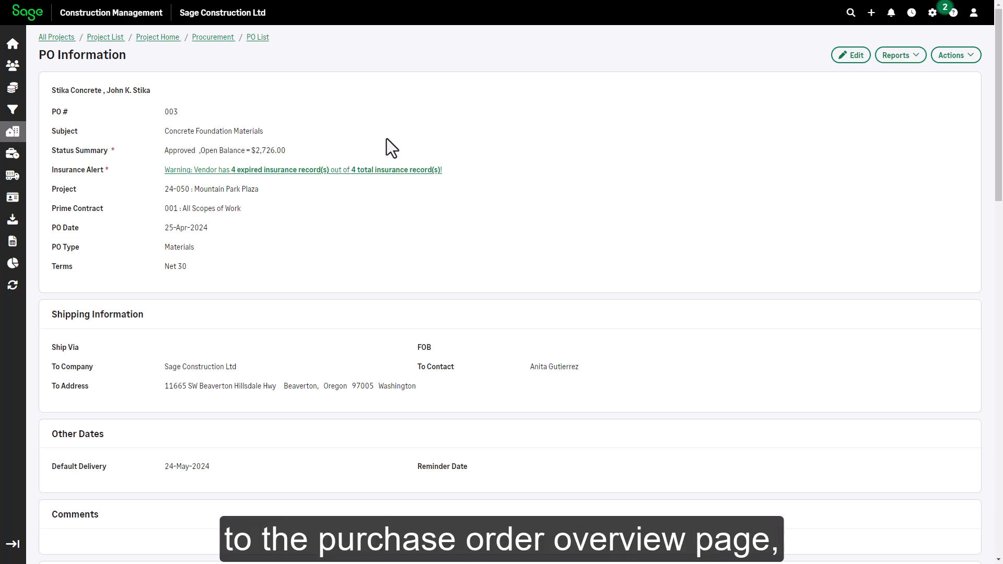
# Set the Concrete Finishing item to quantity 115, unit SY, unit price $18.99 and delivery date 24-May-2024, and save the item list
pyautogui.moveTo(998, 162); pyautogui.dragTo(1001, 386)
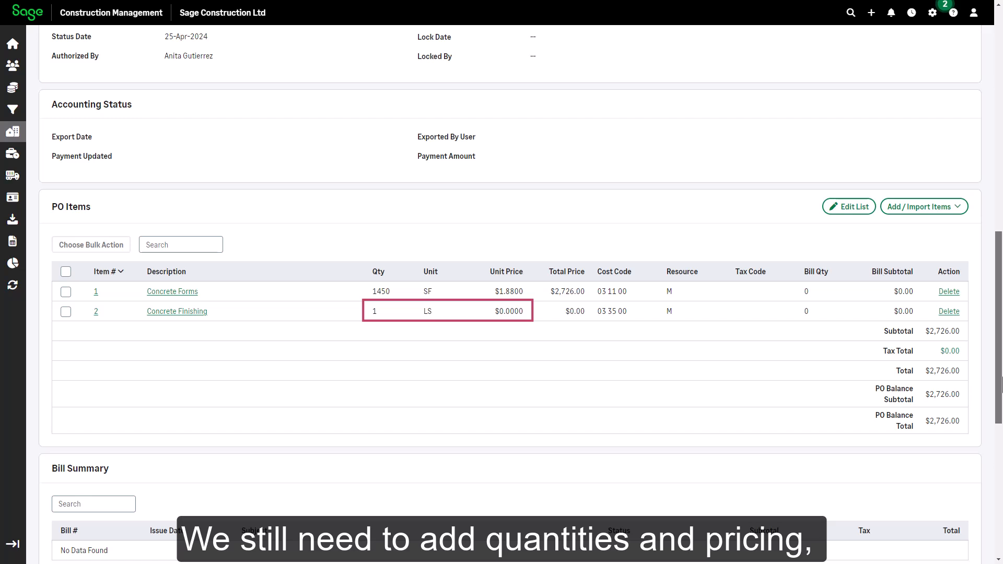
pyautogui.click(854, 208)
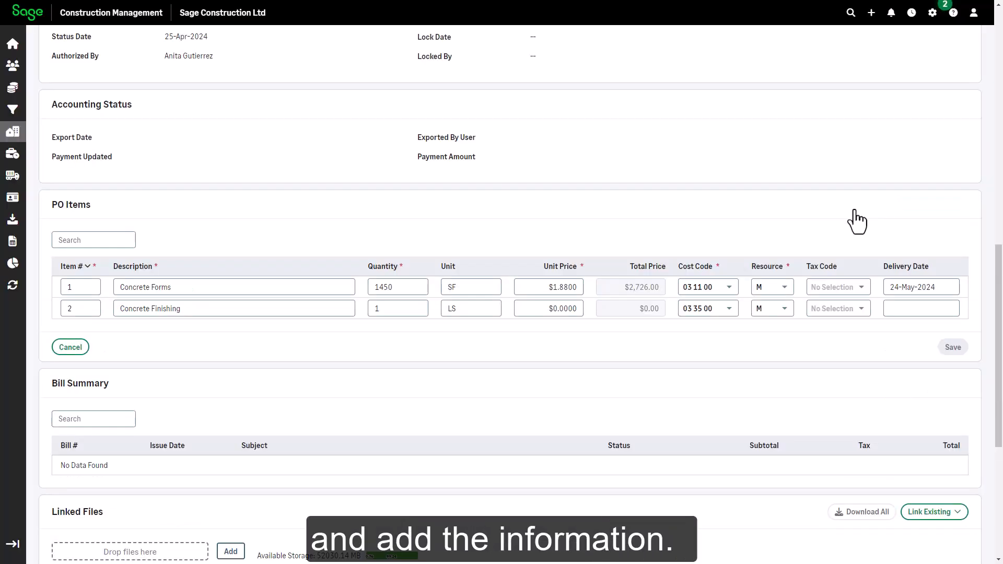
pyautogui.click(389, 309)
pyautogui.write('15')
pyautogui.press('Tab')
pyautogui.write('SY')
pyautogui.press('Tab')
pyautogui.write('18.99')
pyautogui.press('Tab')
pyautogui.press('Tab')
pyautogui.press('Tab')
pyautogui.click(923, 313)
pyautogui.write('5/24/24')
pyautogui.press('Tab')
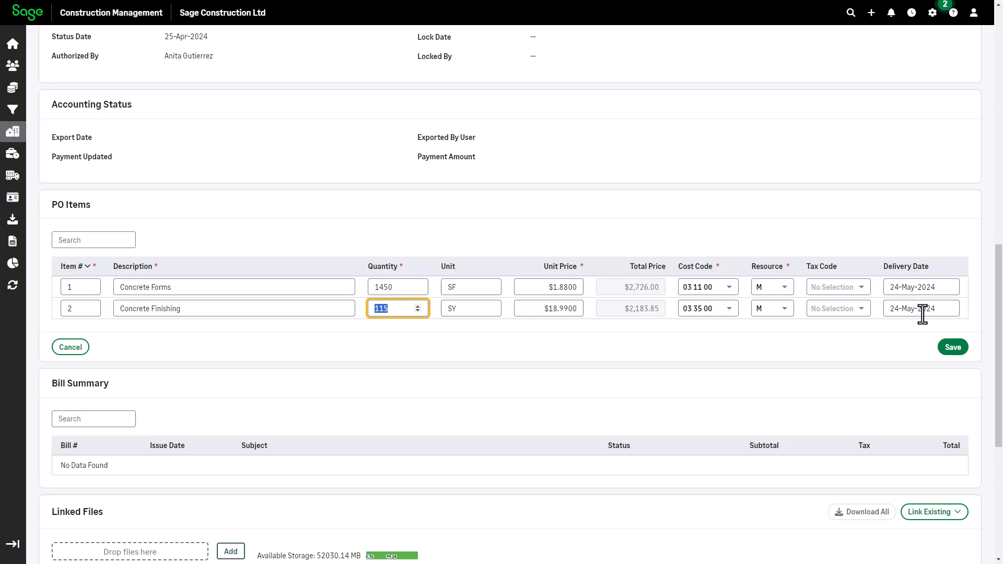
pyautogui.click(953, 348)
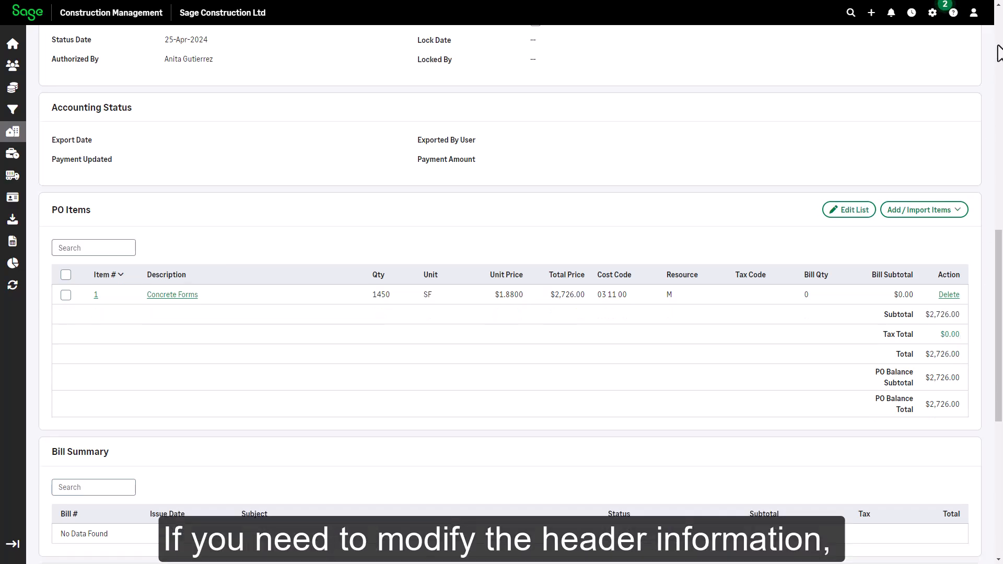
# Link both existing RFP documents for concrete materials to the purchase order's linked files
pyautogui.click(997, 46)
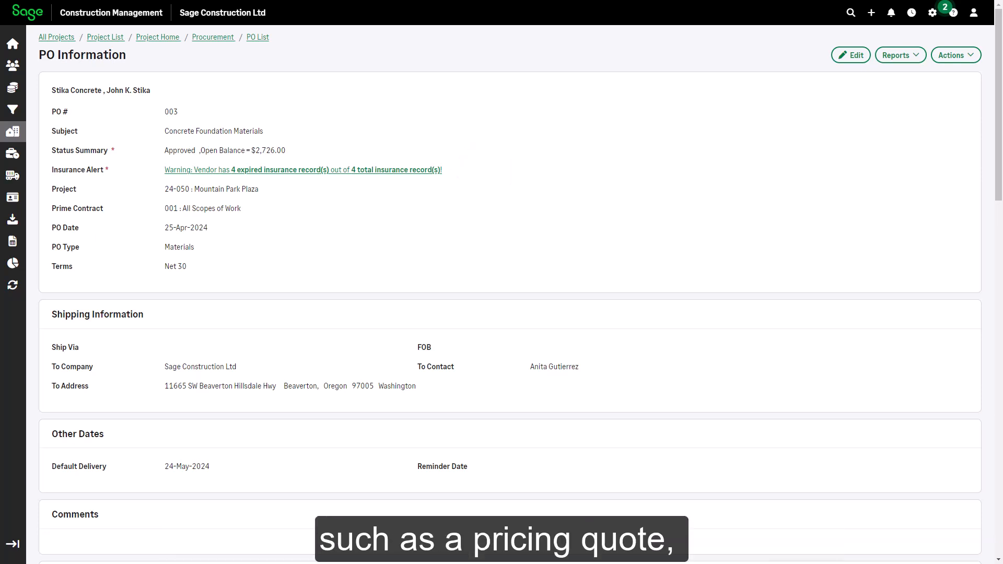
pyautogui.scroll(-6, 999, 438)
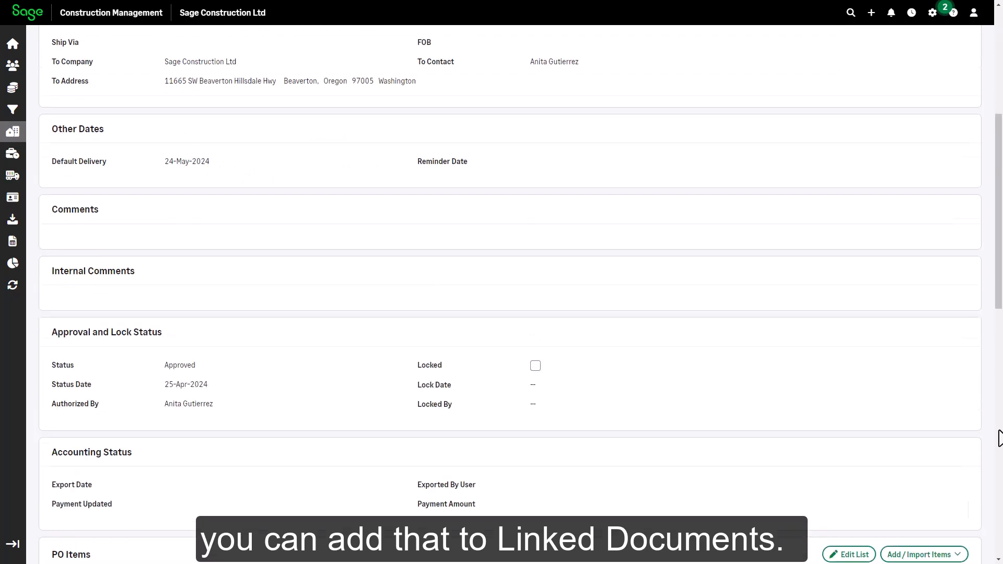
pyautogui.scroll(-15, 999, 437)
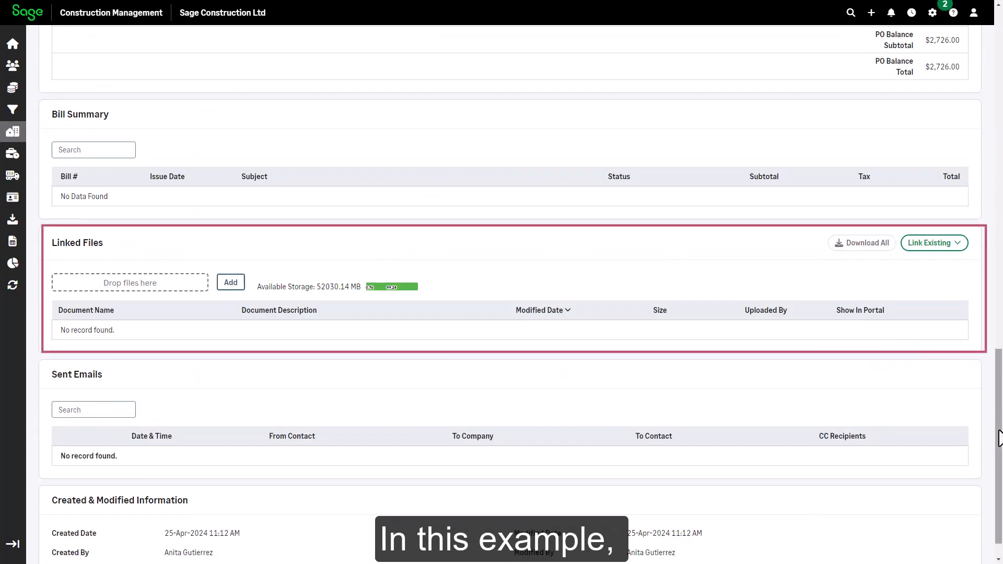
pyautogui.click(947, 248)
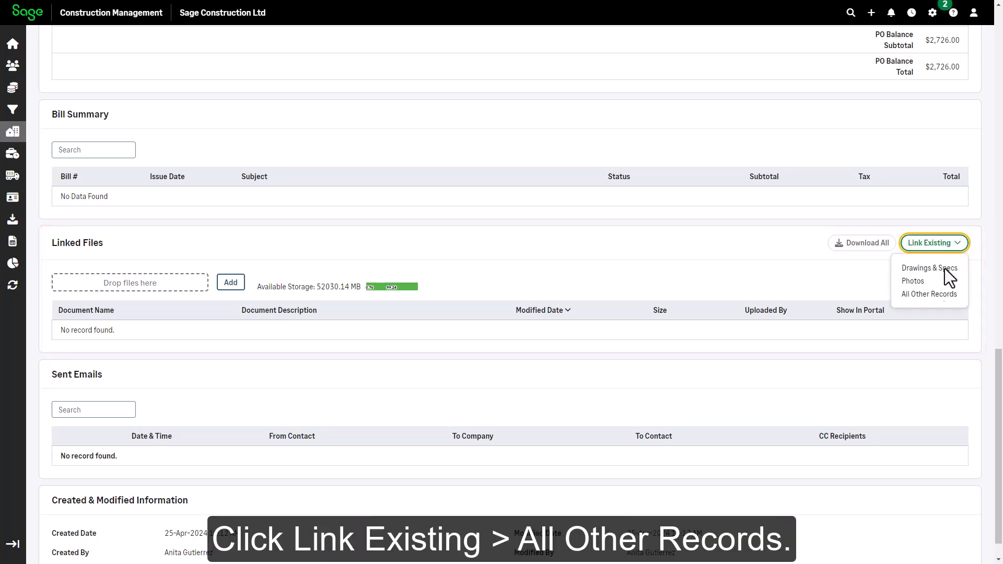
pyautogui.click(944, 295)
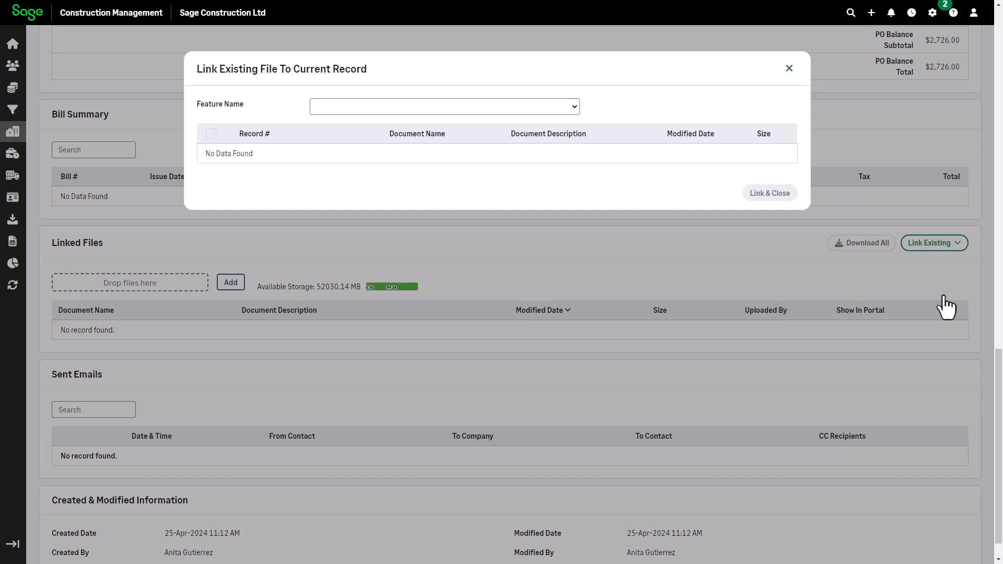
pyautogui.click(575, 108)
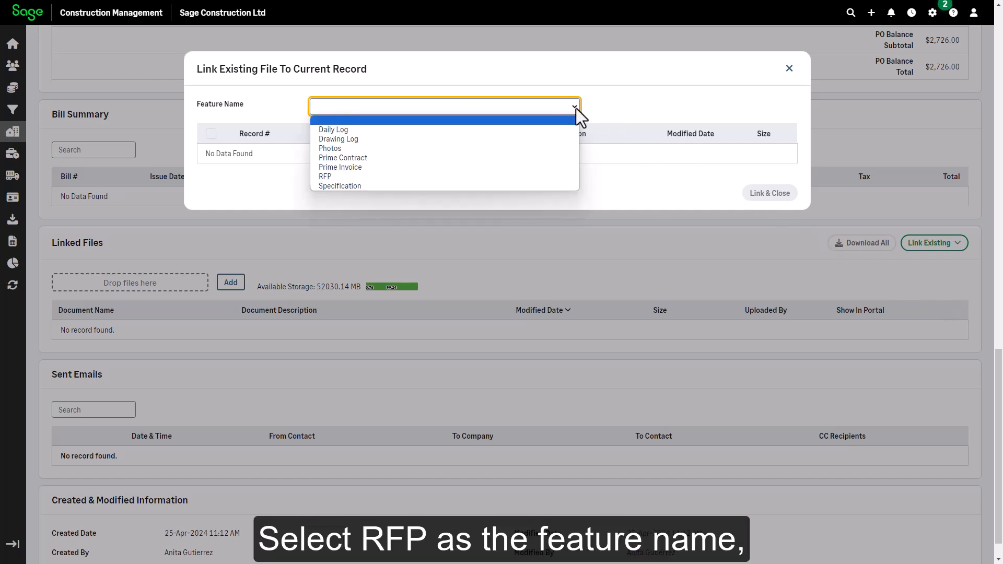
pyautogui.click(516, 178)
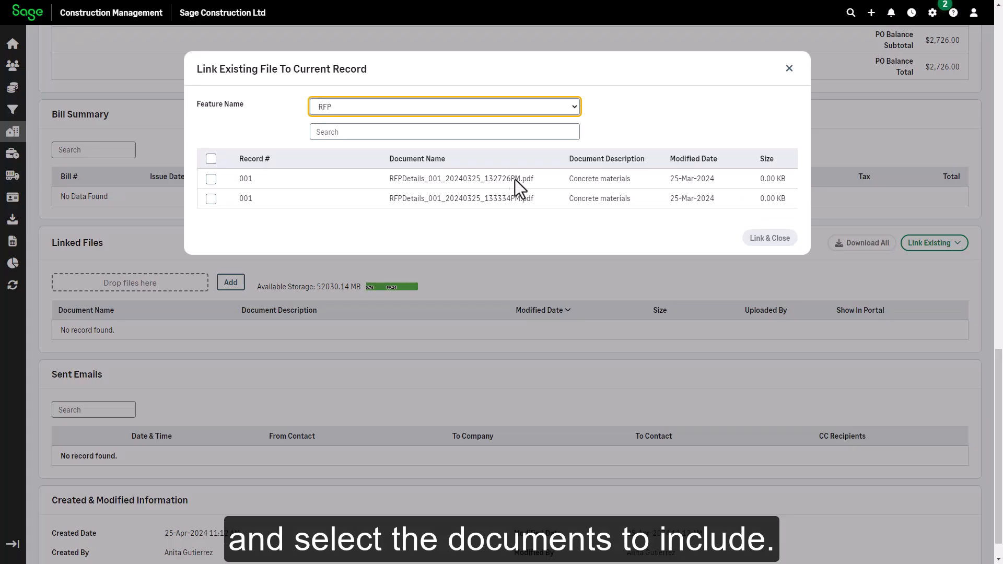
pyautogui.click(211, 159)
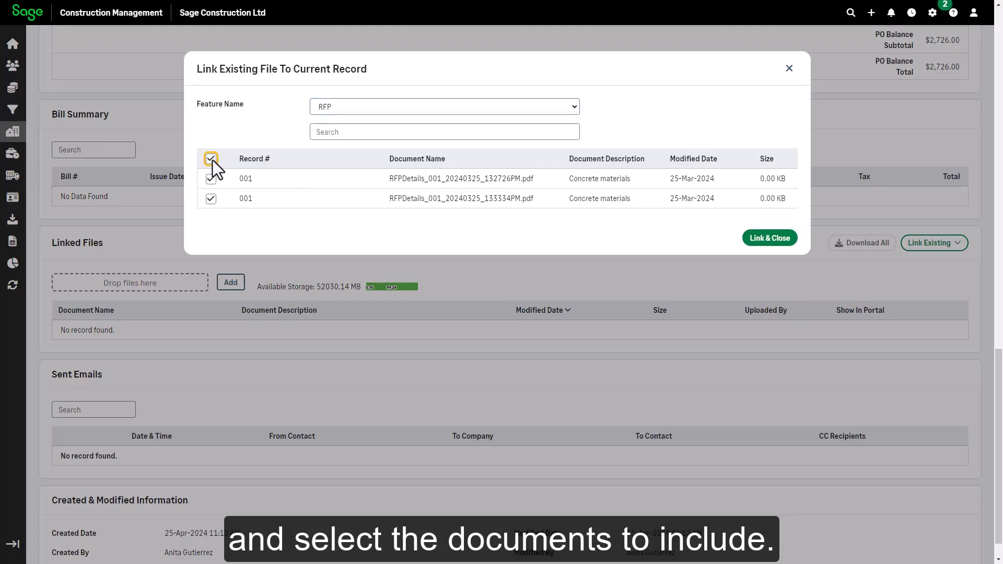
pyautogui.click(770, 241)
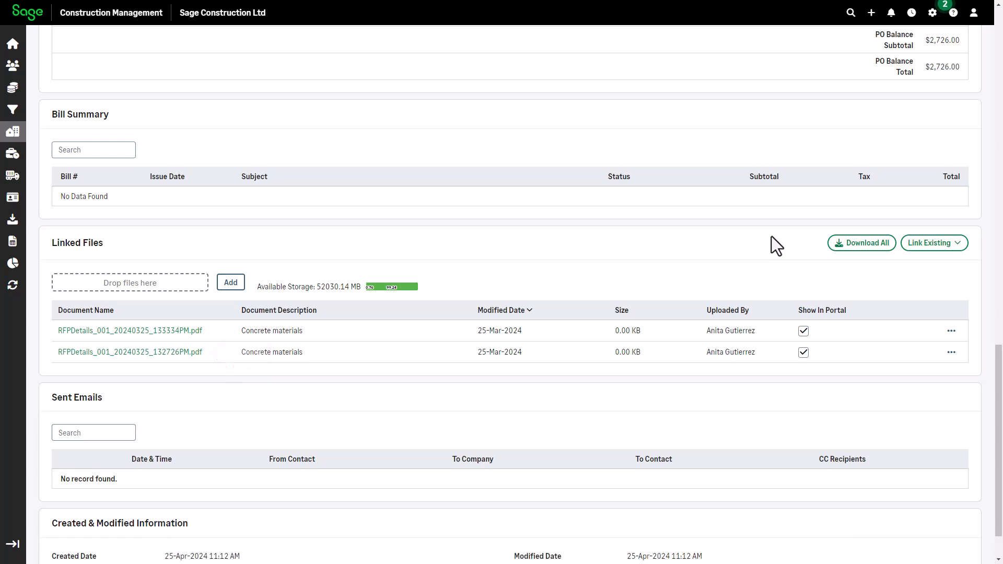
# Email the PO Detail report to the supplier contact using the Email PDF (Adobe Acrobat) export option and the default templates
pyautogui.scroll(20, 997, 89)
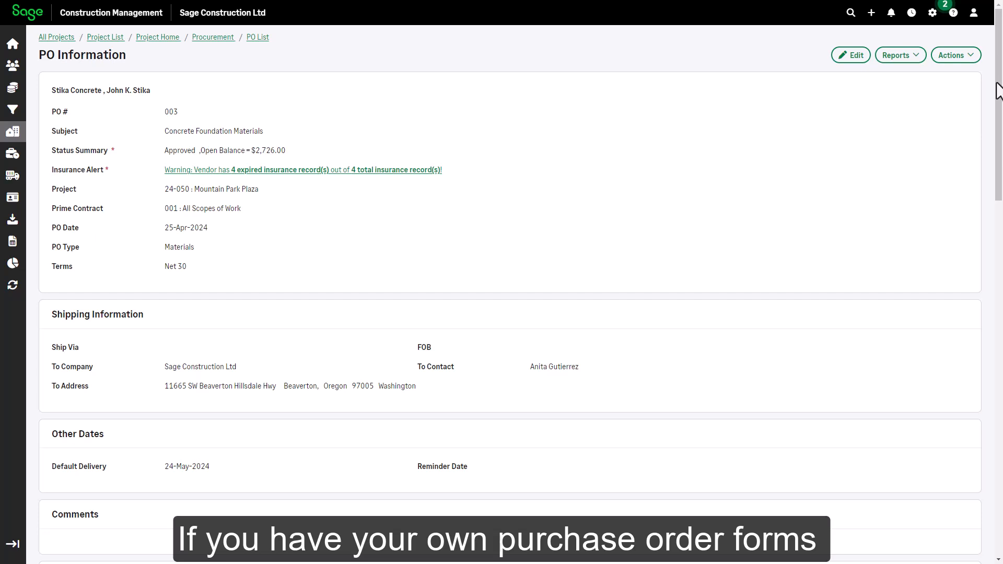
pyautogui.click(973, 55)
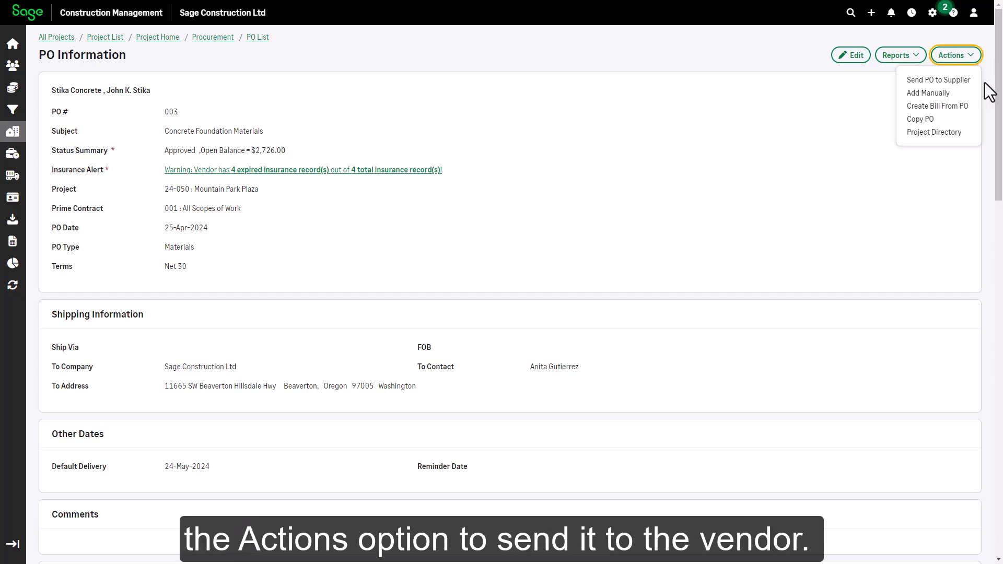
pyautogui.click(985, 83)
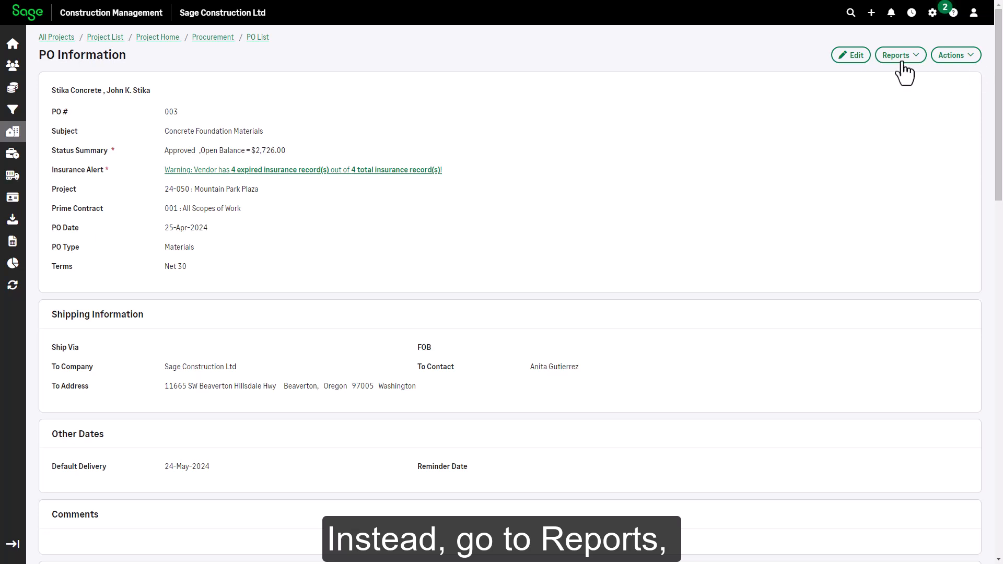
pyautogui.click(894, 57)
pyautogui.click(891, 81)
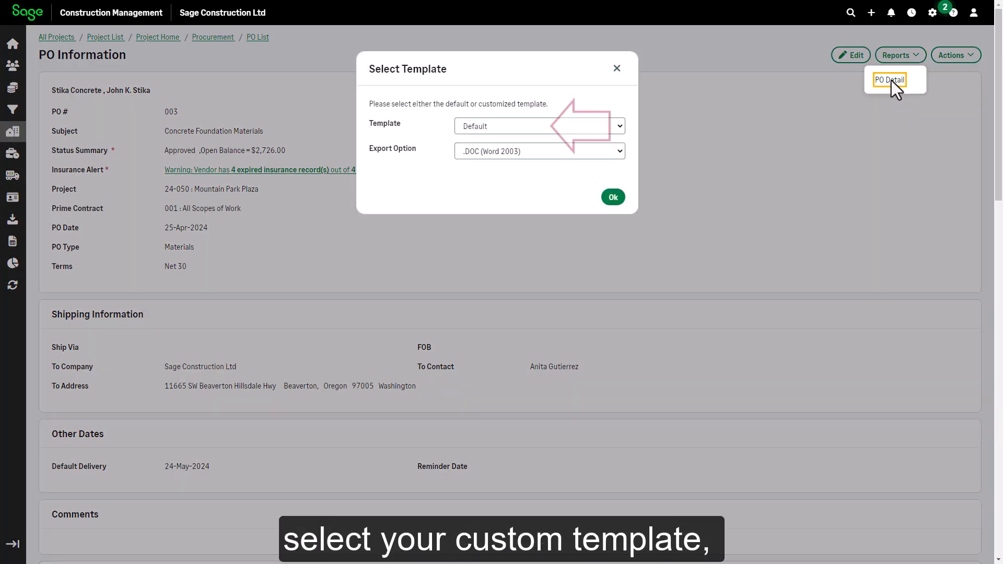
pyautogui.click(559, 151)
pyautogui.click(524, 220)
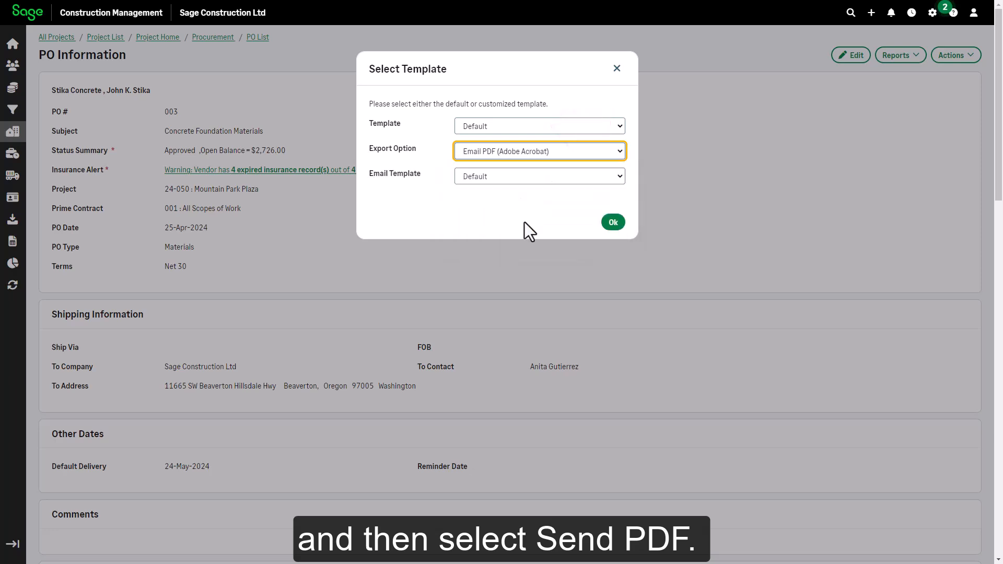
pyautogui.click(613, 223)
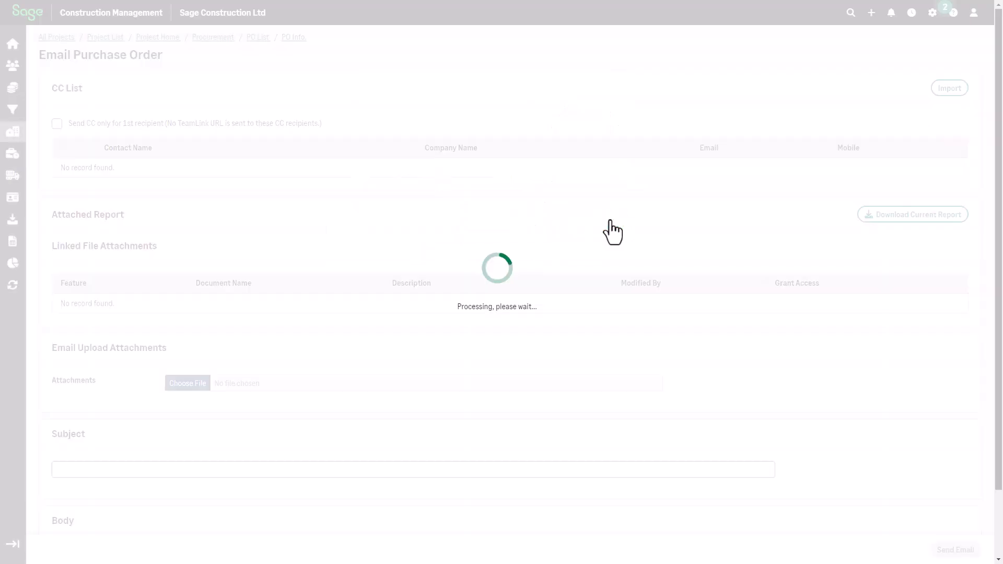
pyautogui.click(959, 550)
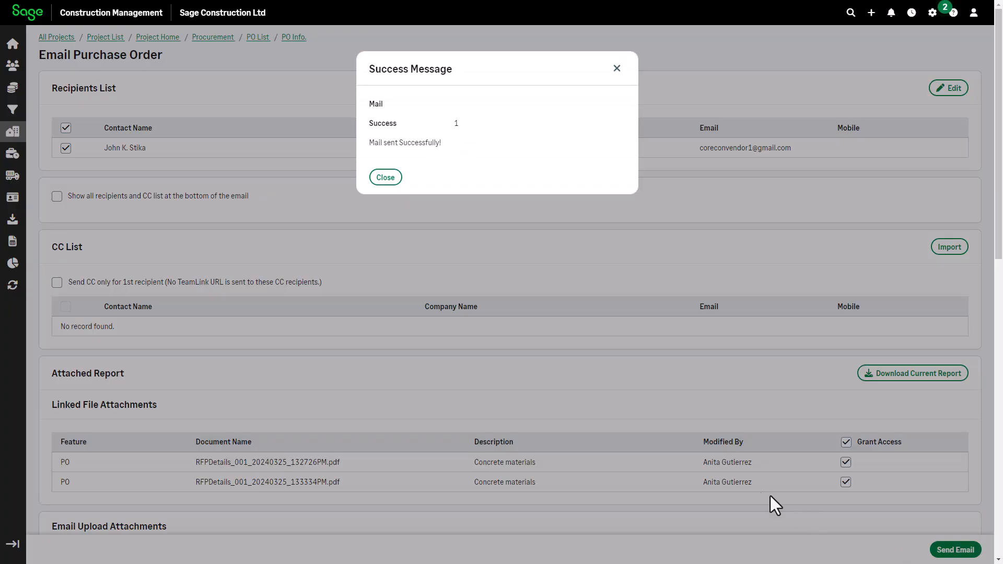
pyautogui.click(386, 178)
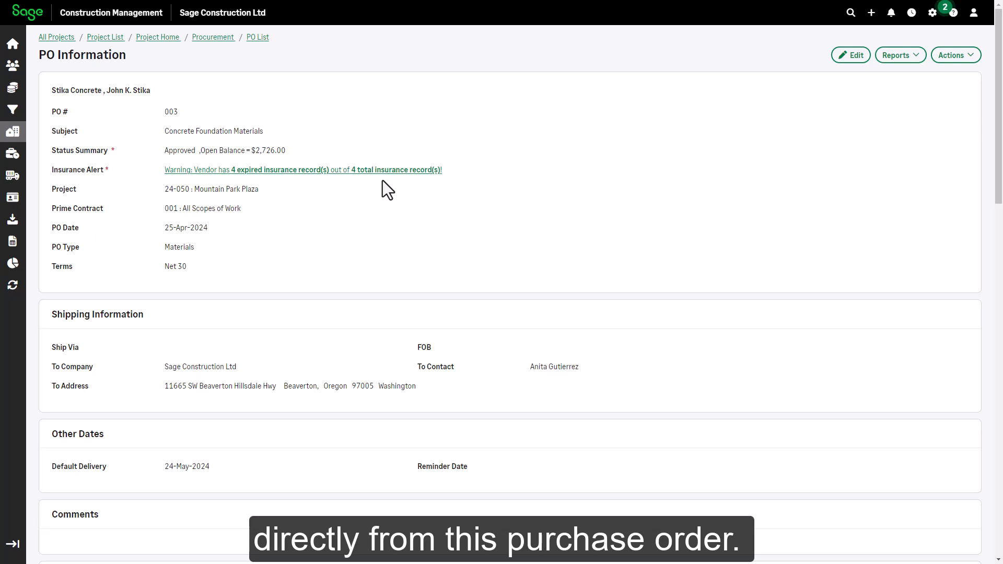
# Return to the project's Procurement overview and check the available ways of adding a purchase order
pyautogui.click(214, 39)
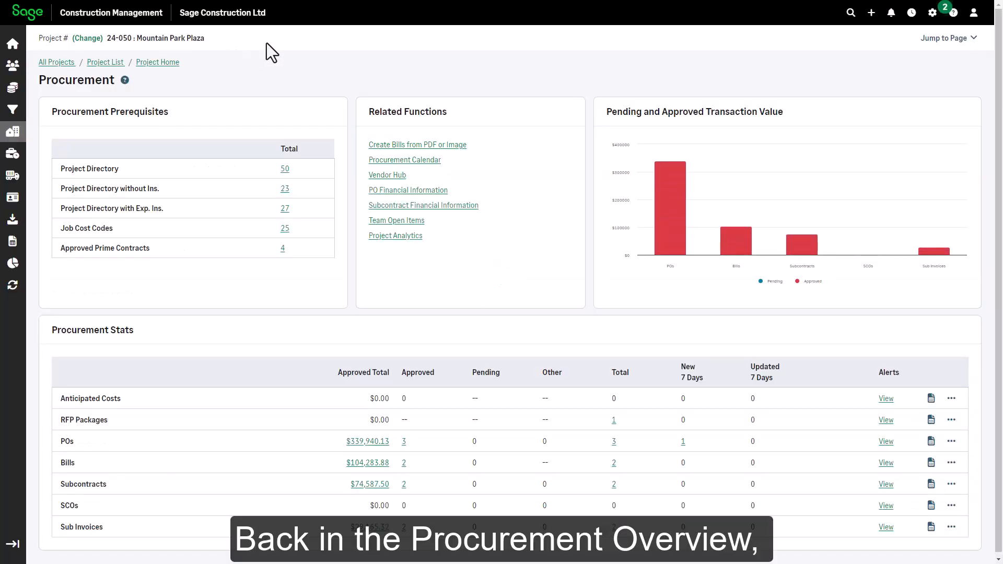
pyautogui.click(951, 442)
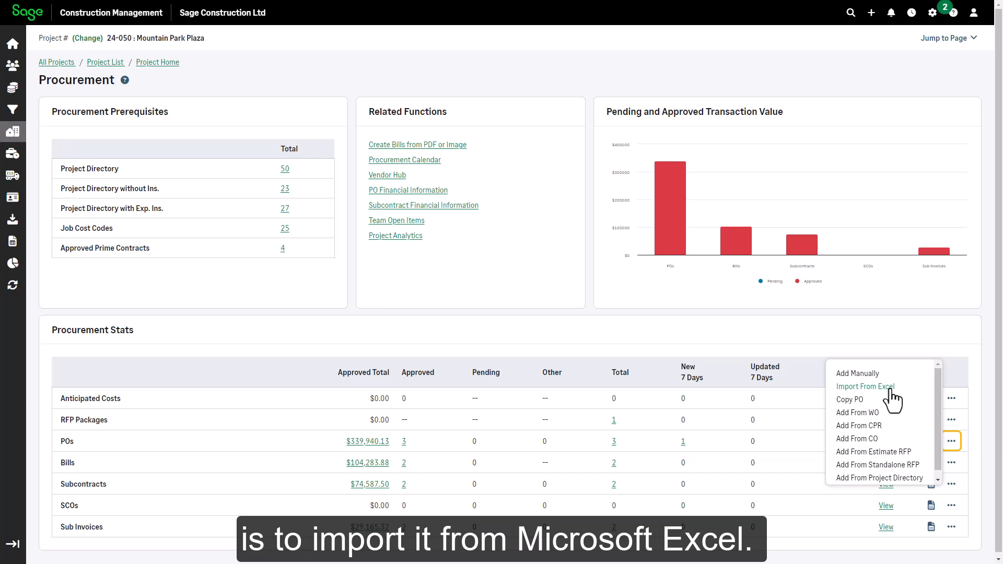
pyautogui.click(970, 425)
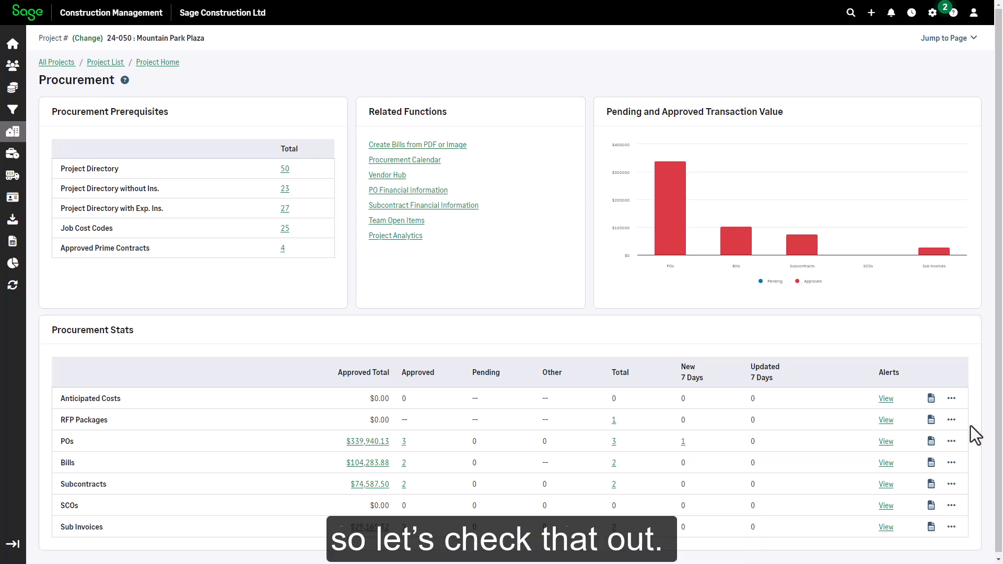
# Open the Help Center article on importing purchase orders through the Getting Started topic on Microsoft Excel import options
pyautogui.click(953, 12)
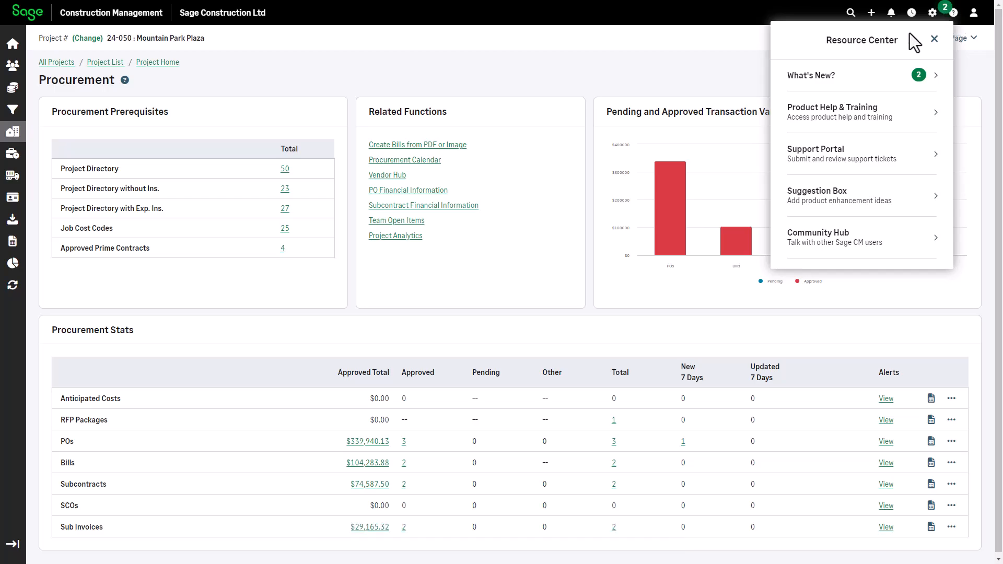
pyautogui.click(839, 120)
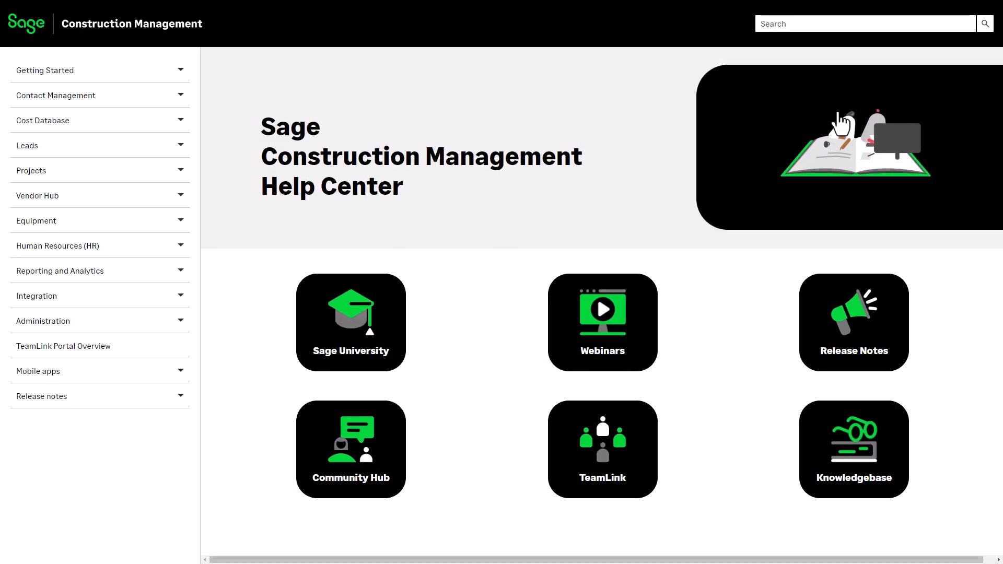
pyautogui.click(179, 70)
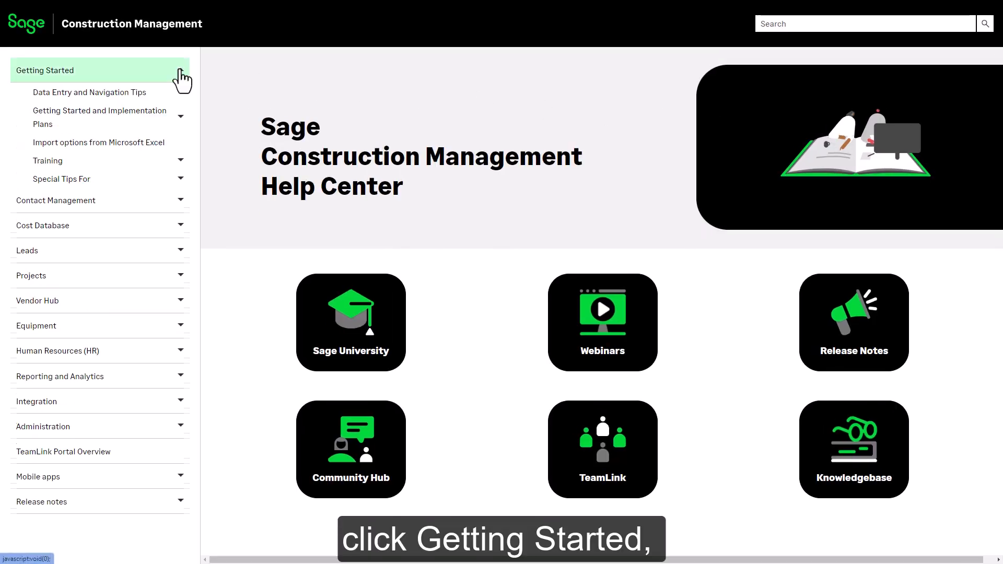
pyautogui.click(146, 144)
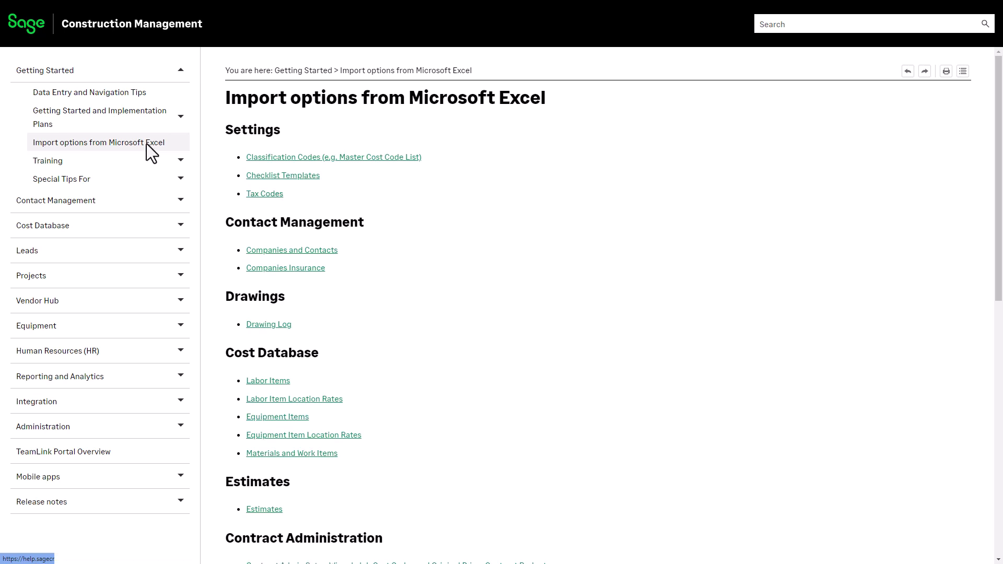
pyautogui.click(1001, 496)
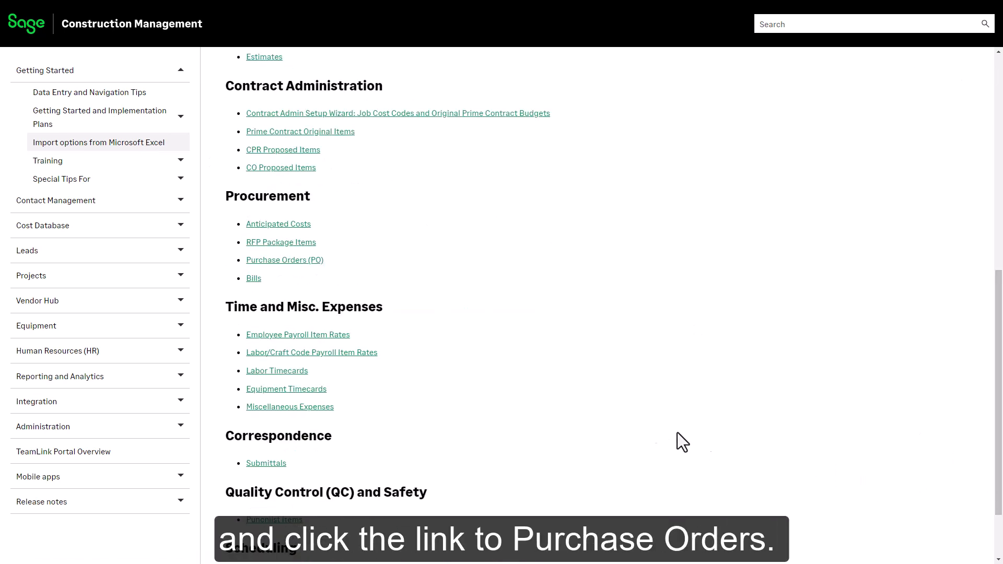
pyautogui.click(284, 265)
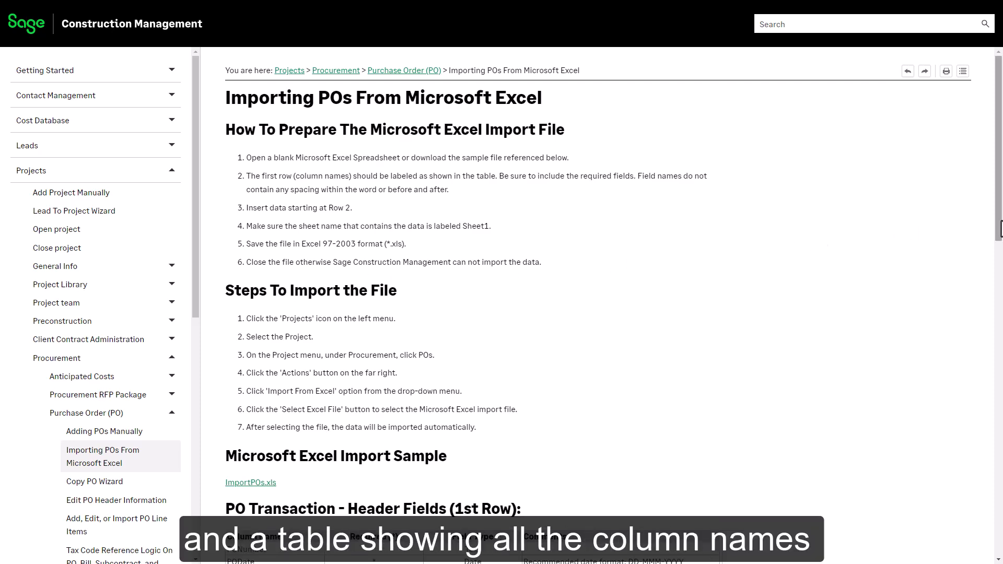
# Review the import file's required column names, field types and comments for the PO header and detail lines
pyautogui.scroll(-6, 1001, 228)
pyautogui.scroll(-2, 1001, 288)
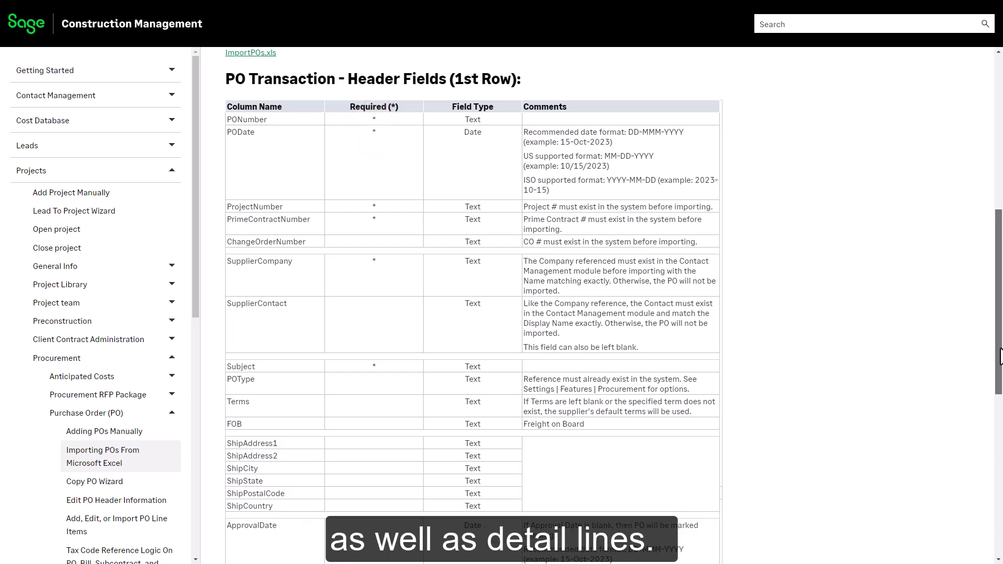
pyautogui.scroll(-5, 999, 357)
pyautogui.moveTo(999, 357); pyautogui.dragTo(1000, 533)
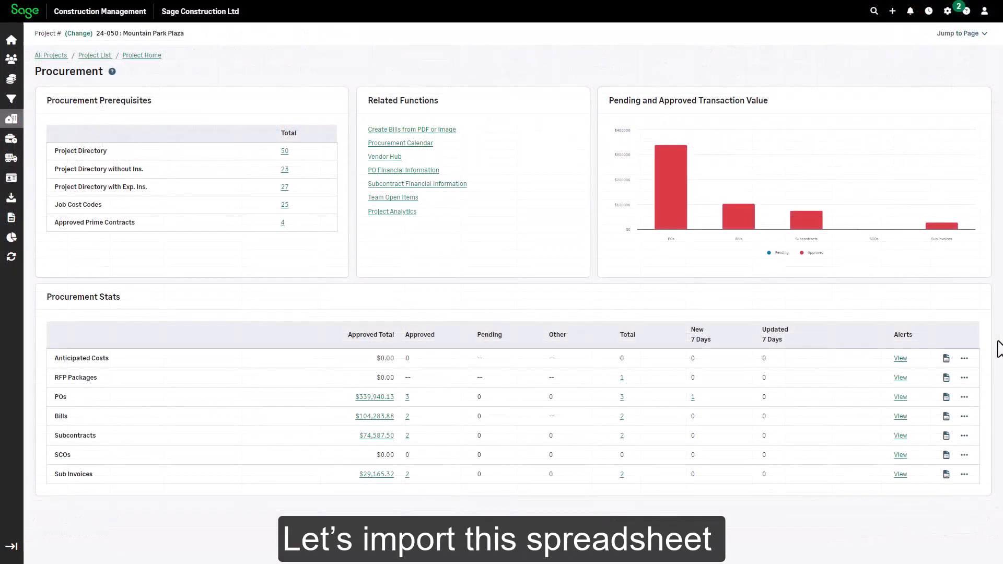
# Import purchase orders from the Excel file 06-02_Import_PO's.xls without updating item pricing, and return to the Procurement overview
pyautogui.click(964, 397)
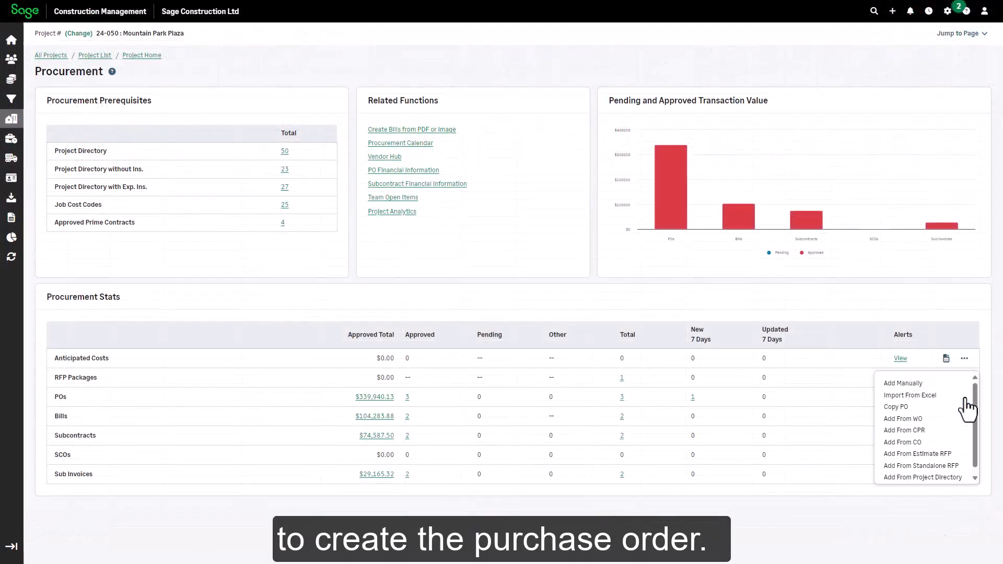
pyautogui.click(927, 395)
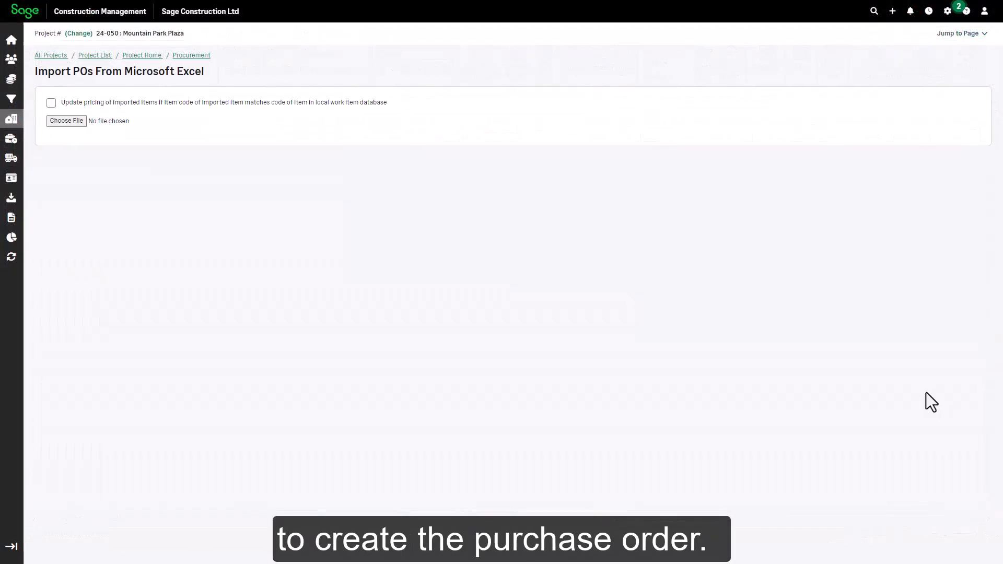
pyautogui.click(66, 125)
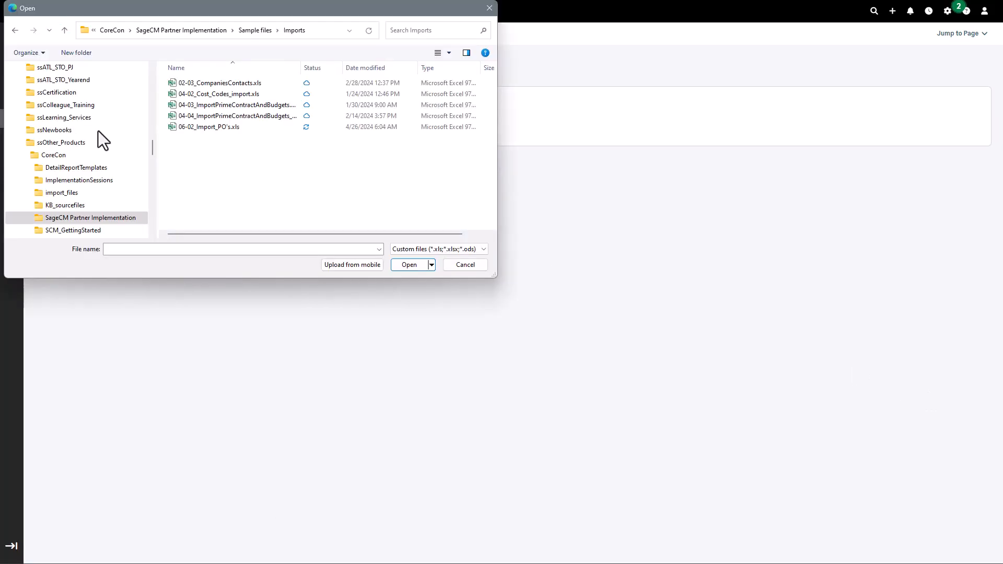
pyautogui.doubleClick(187, 129)
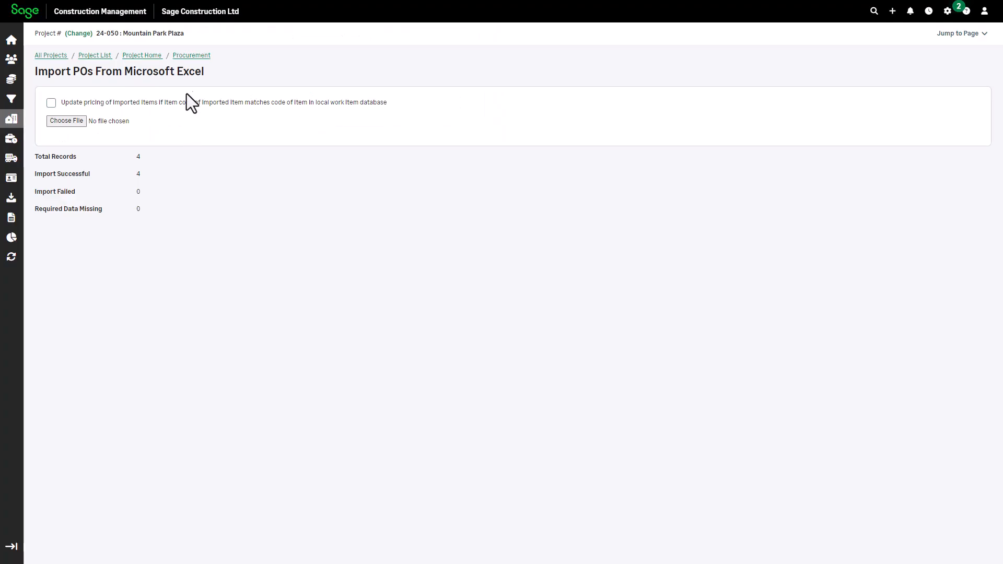
pyautogui.click(188, 56)
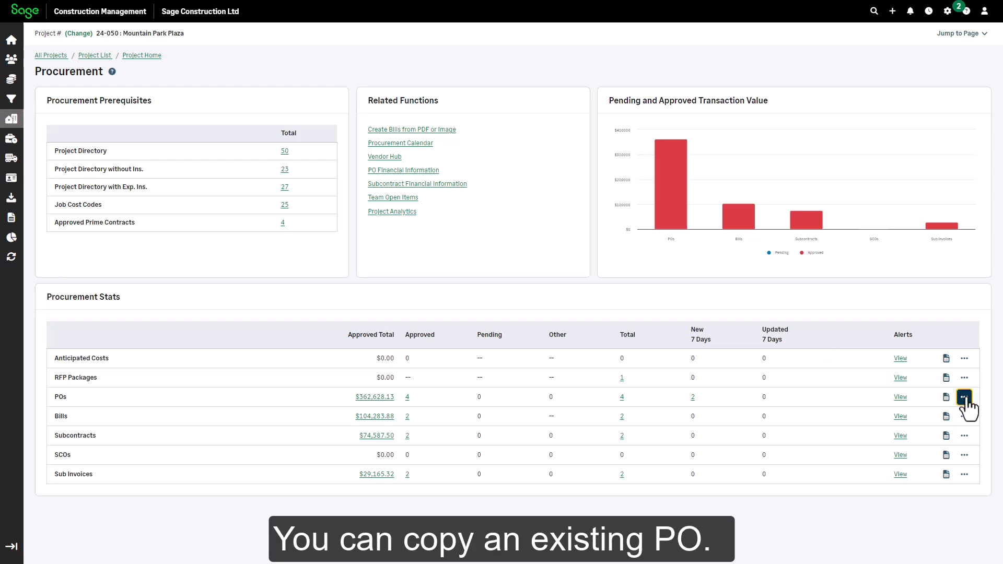
# Start a PO copy based on Stika Concrete's Concrete Foundation Materials purchase order under project 24-050, prime contract 001
pyautogui.click(965, 397)
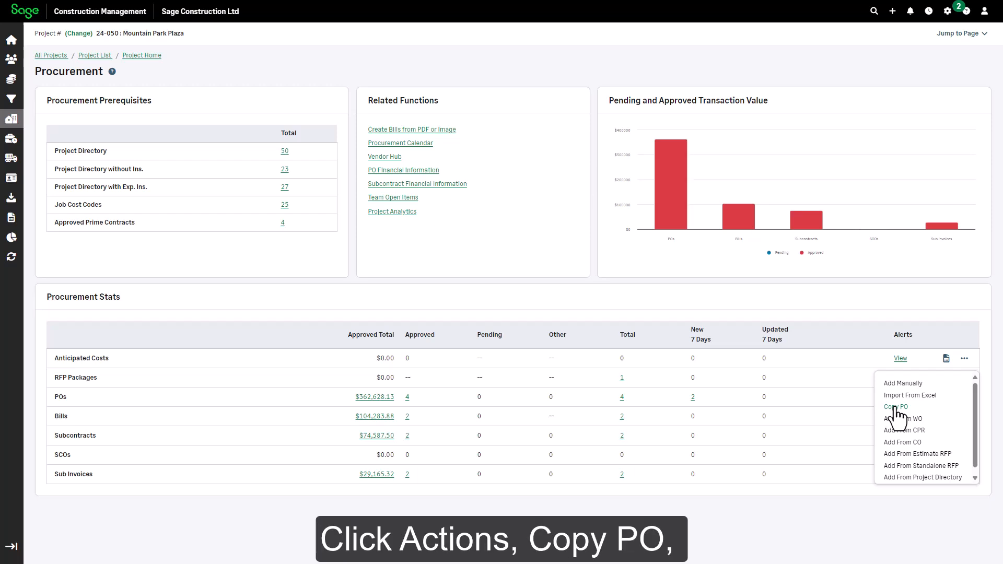
pyautogui.click(896, 409)
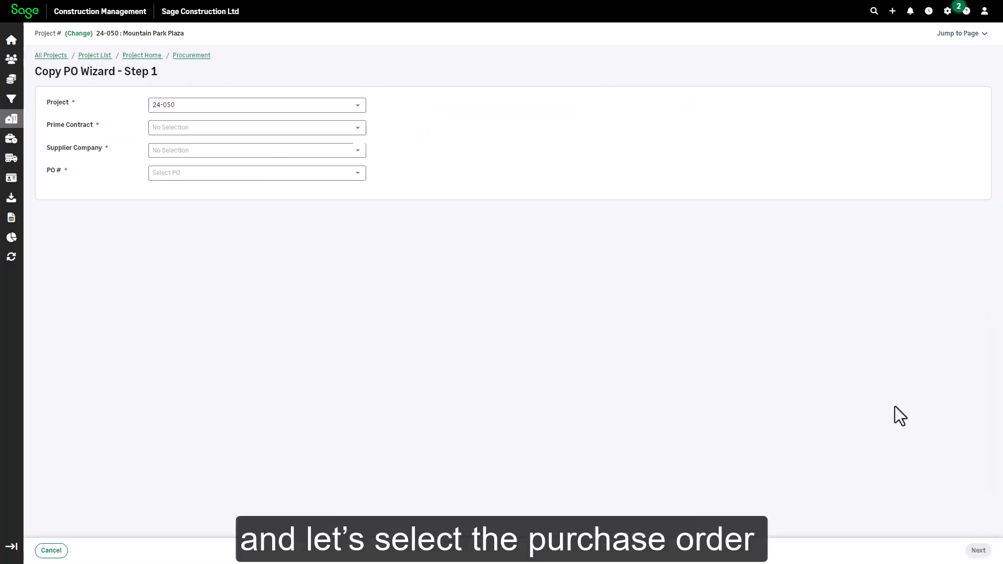
pyautogui.click(361, 131)
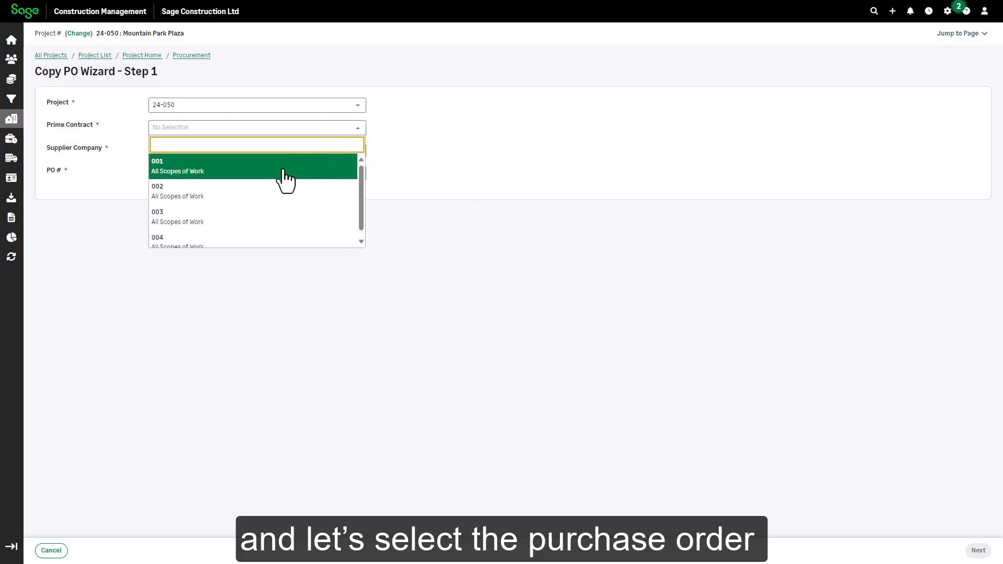
pyautogui.click(283, 167)
pyautogui.click(362, 152)
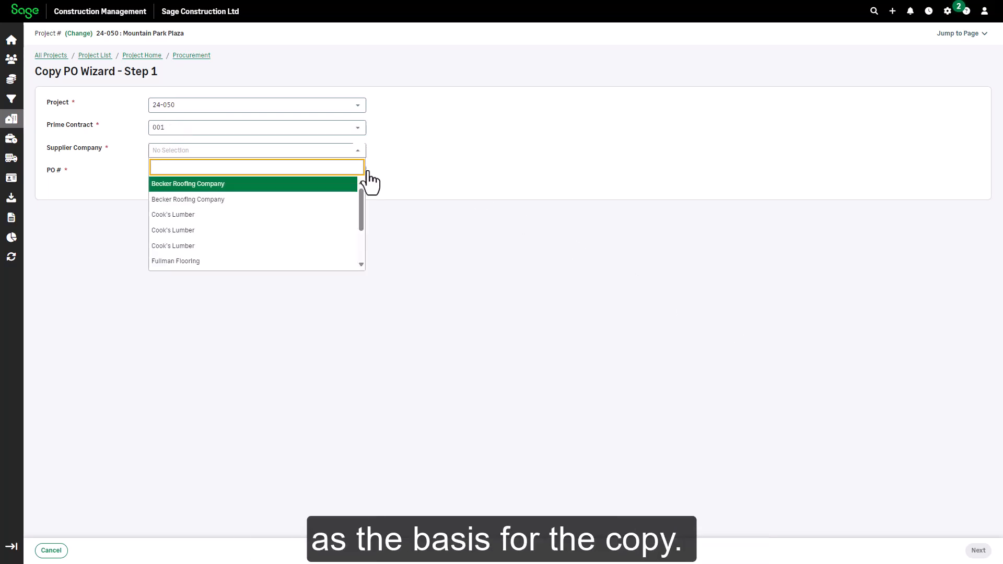
pyautogui.scroll(-2, 361, 250)
pyautogui.click(267, 235)
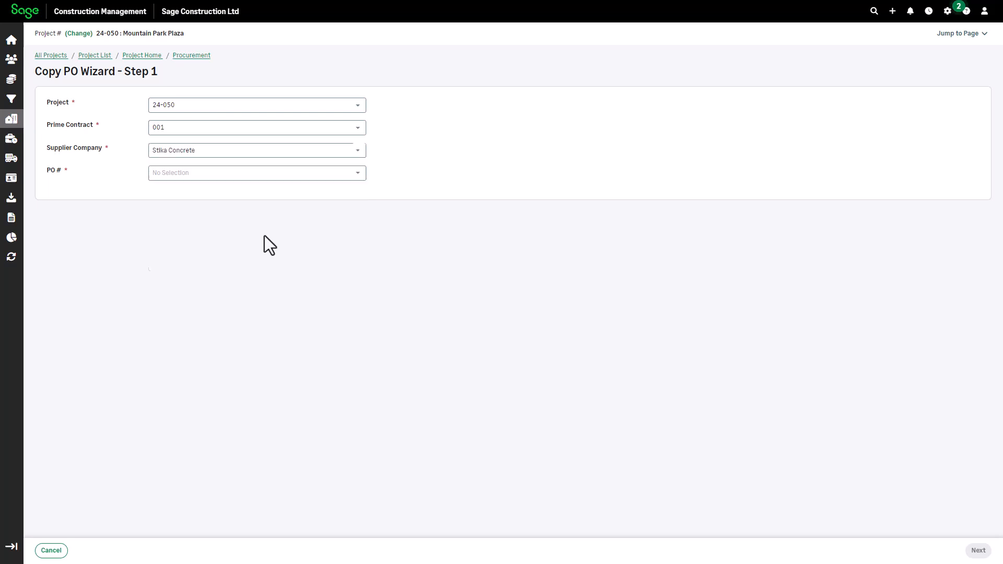
pyautogui.click(356, 173)
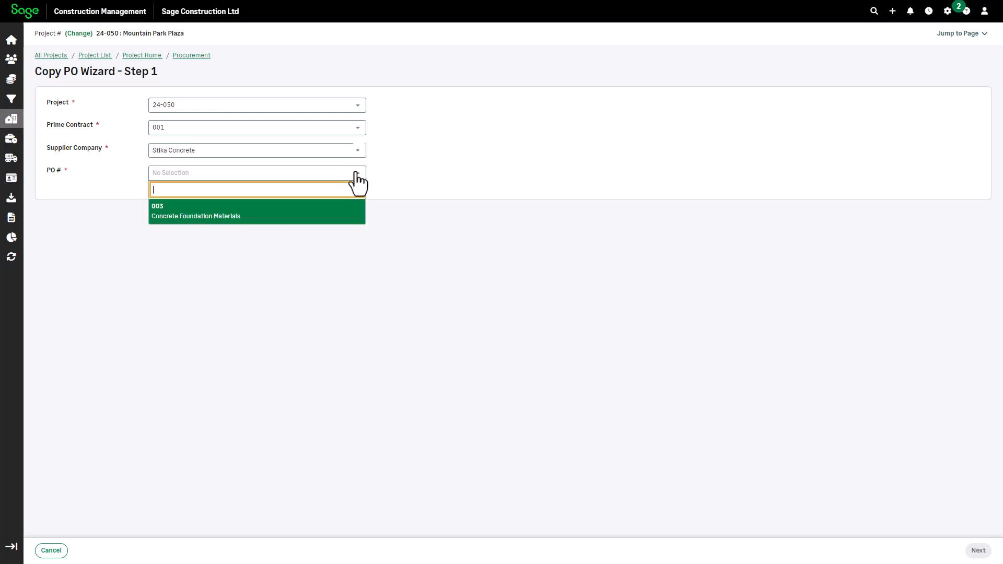
pyautogui.click(319, 215)
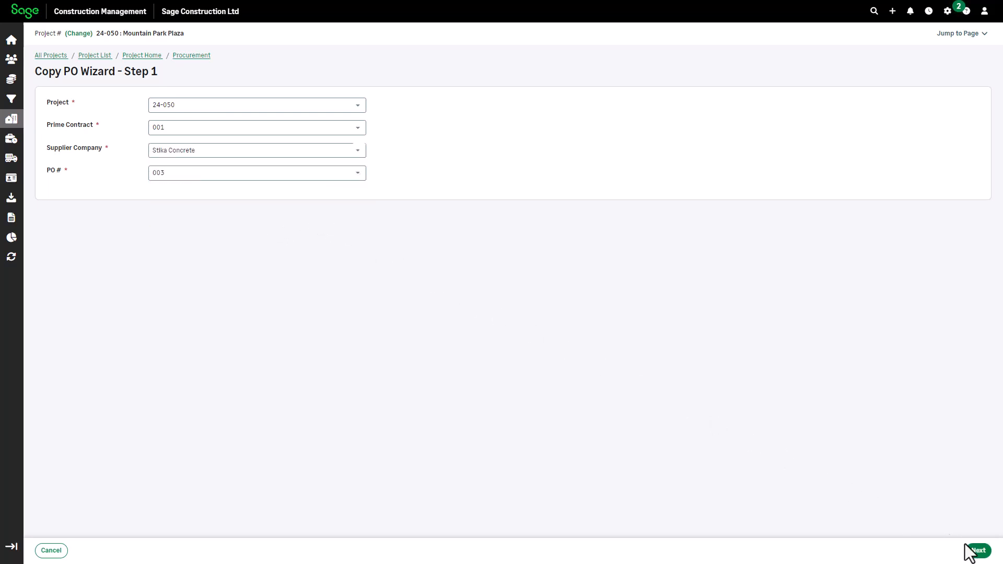
pyautogui.click(977, 550)
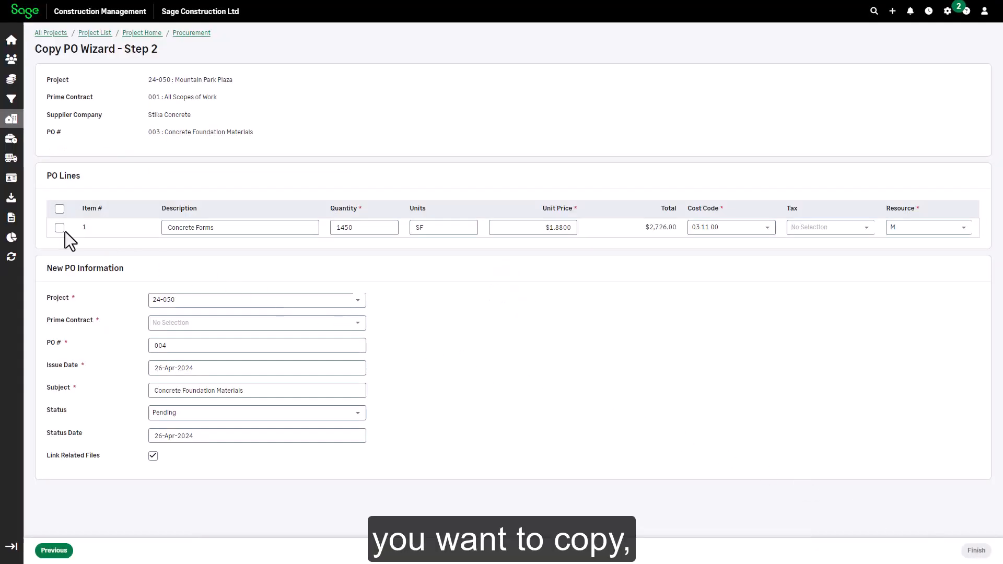
# Include the Concrete Forms line, assign the new purchase order to prime contract 001, and finish the copy
pyautogui.click(59, 227)
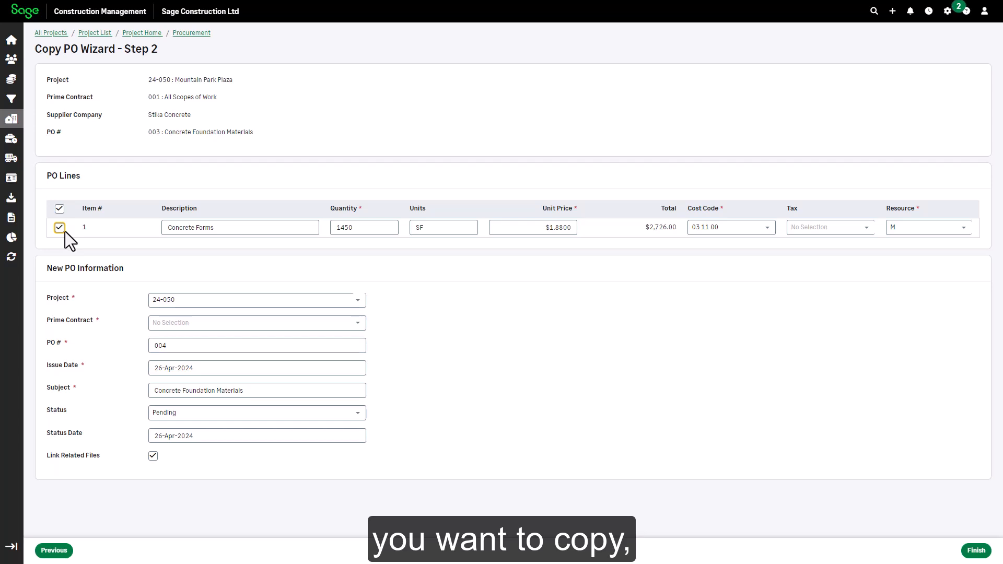
pyautogui.click(192, 323)
pyautogui.click(194, 369)
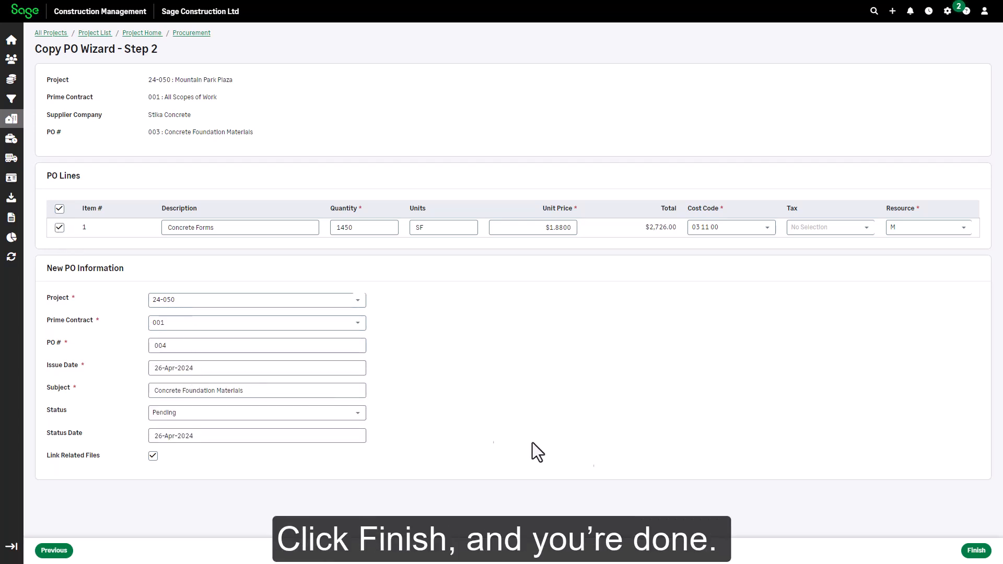
pyautogui.click(975, 552)
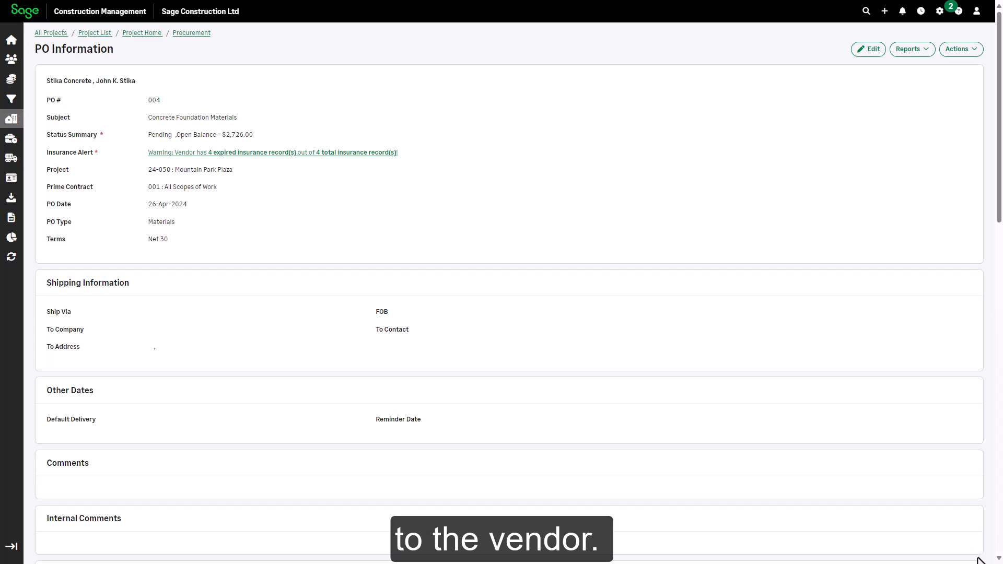
# Save the PO Detail report with the default template as a PDF to the purchase order's linked files and check the list
pyautogui.click(925, 51)
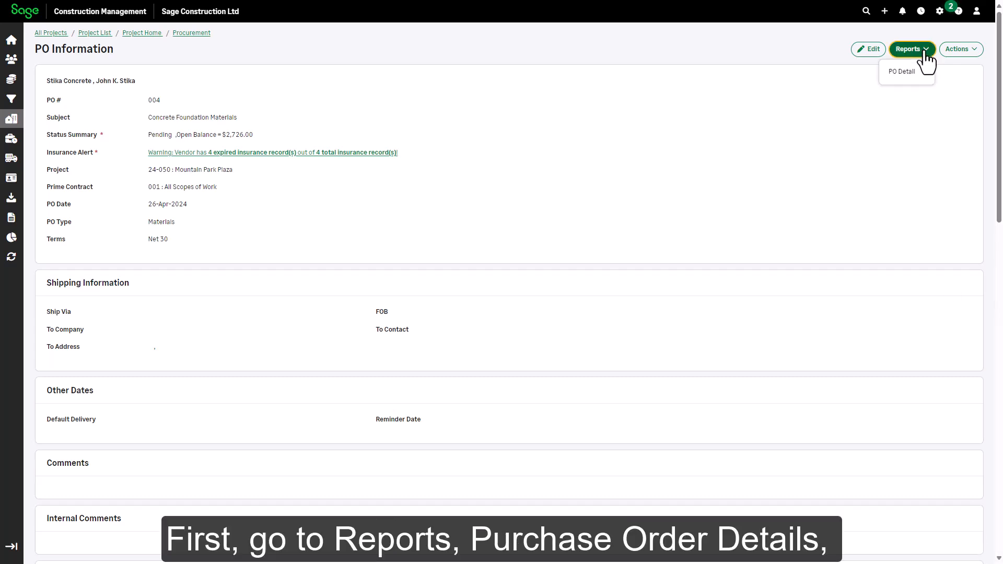
pyautogui.click(895, 76)
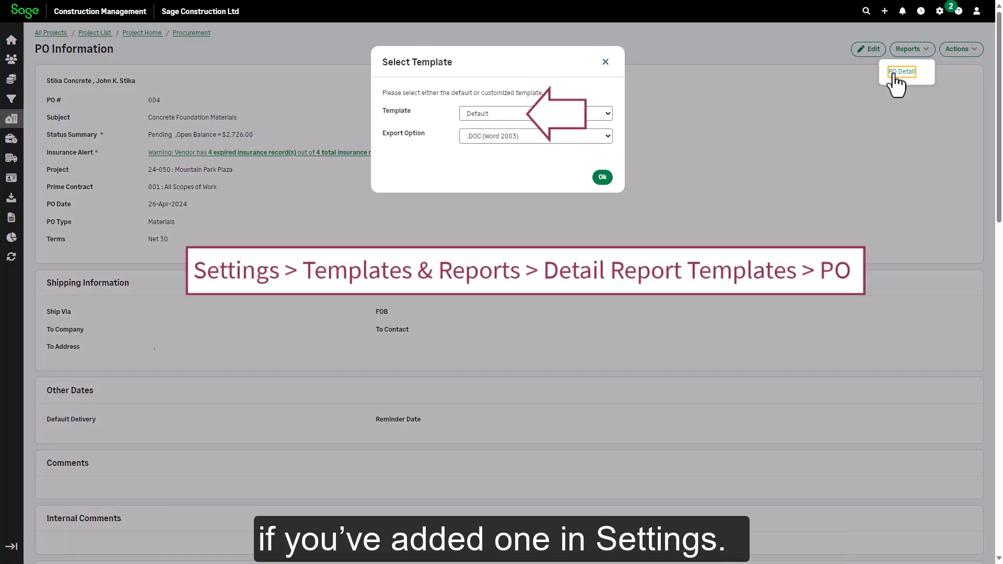
pyautogui.click(544, 137)
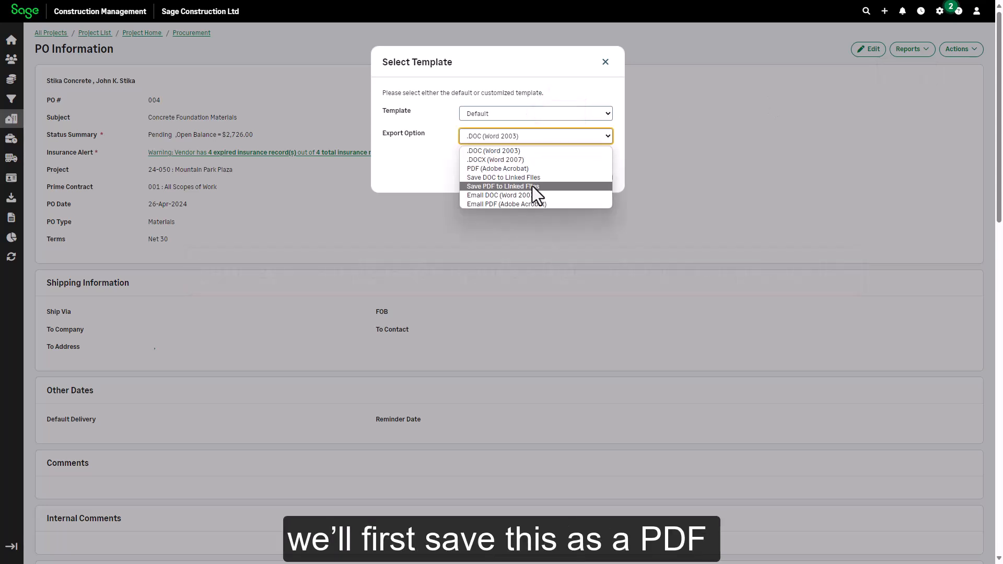
pyautogui.click(532, 185)
pyautogui.click(601, 178)
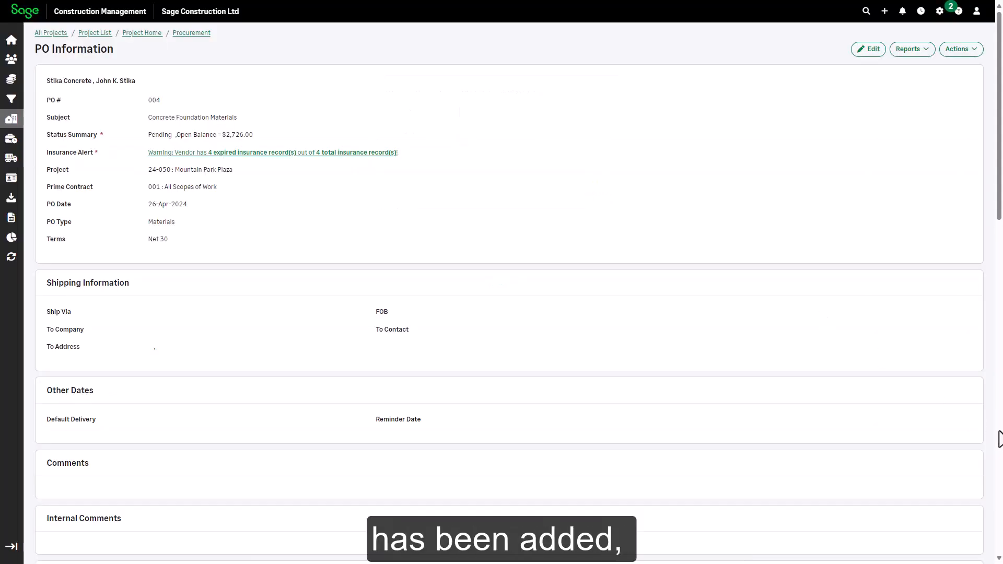
pyautogui.scroll(-10, 994, 376)
pyautogui.scroll(-8, 999, 439)
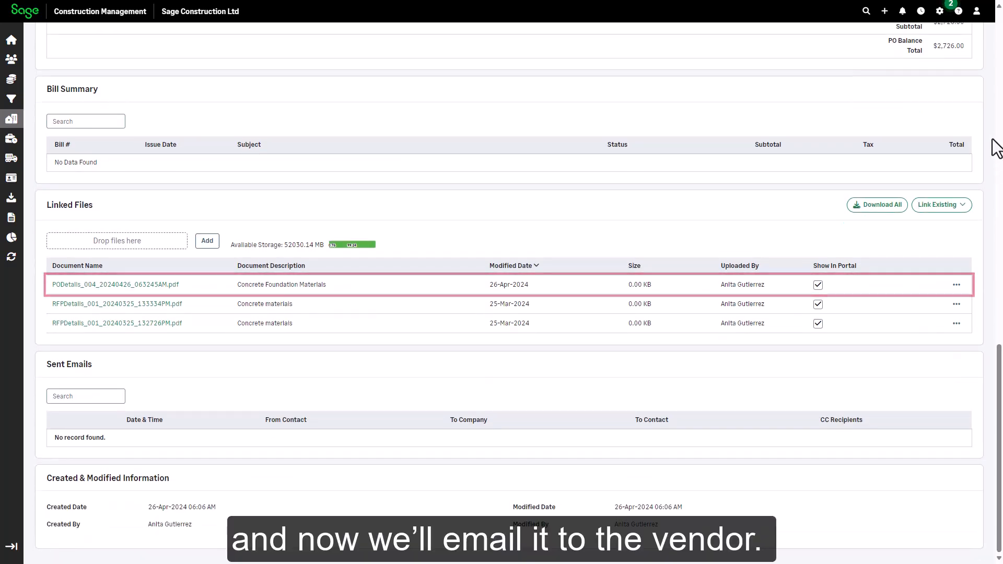
# Email the copied order's PO Detail report to the Stika Concrete contact using the default template and Email PDF (Adobe Acrobat) option
pyautogui.scroll(6, 995, 152)
pyautogui.scroll(12, 995, 152)
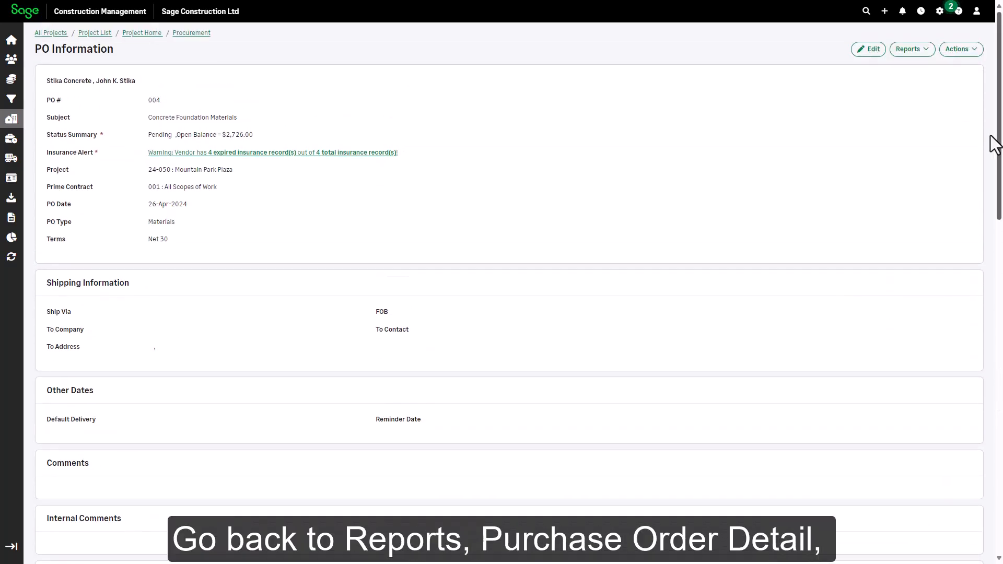
pyautogui.click(914, 49)
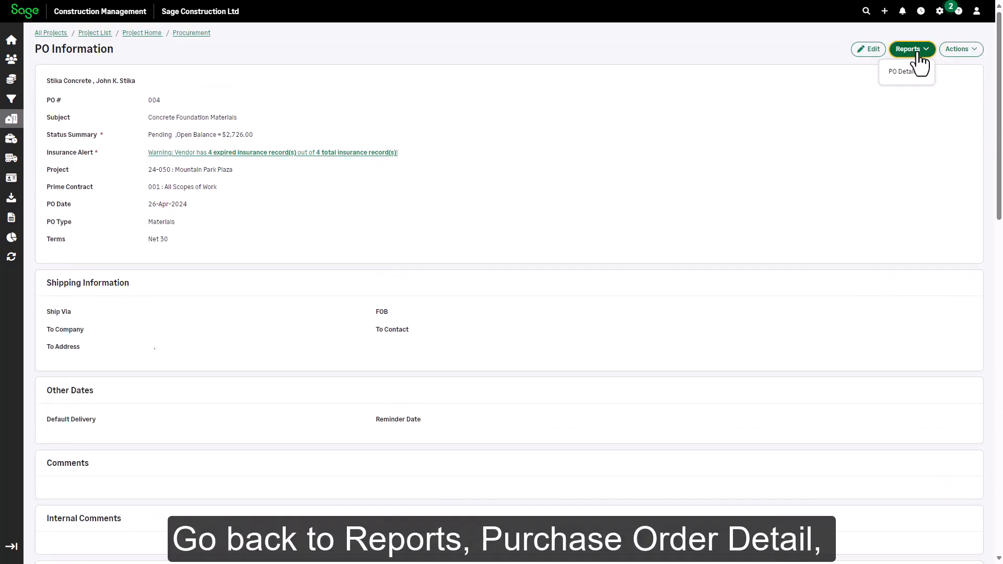
pyautogui.click(902, 73)
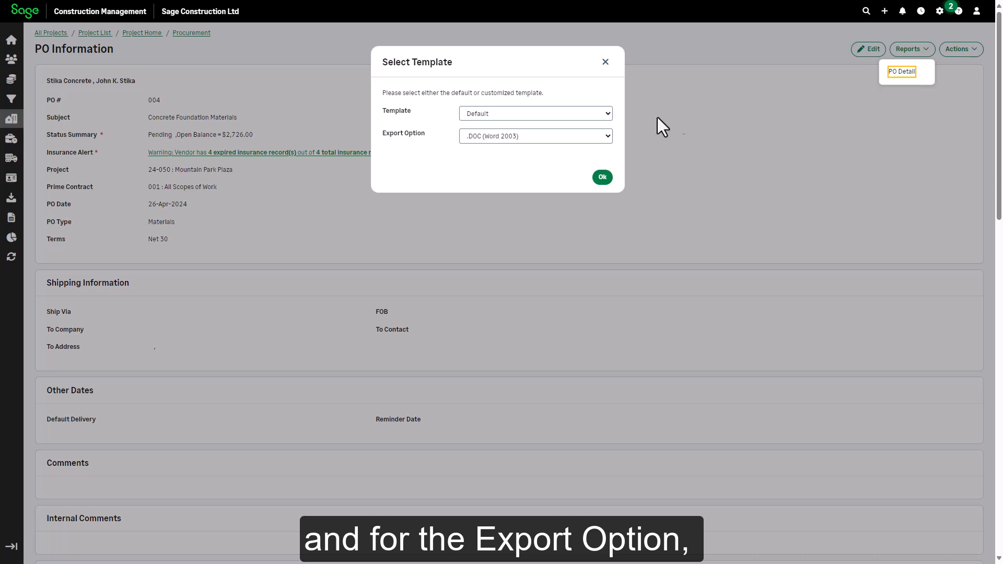
pyautogui.click(560, 137)
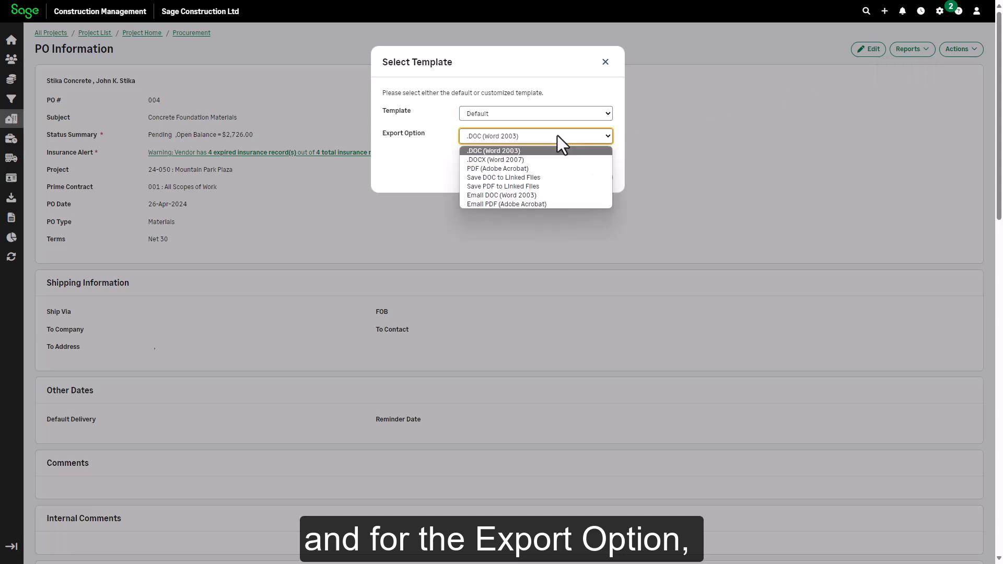
pyautogui.click(528, 204)
pyautogui.click(602, 201)
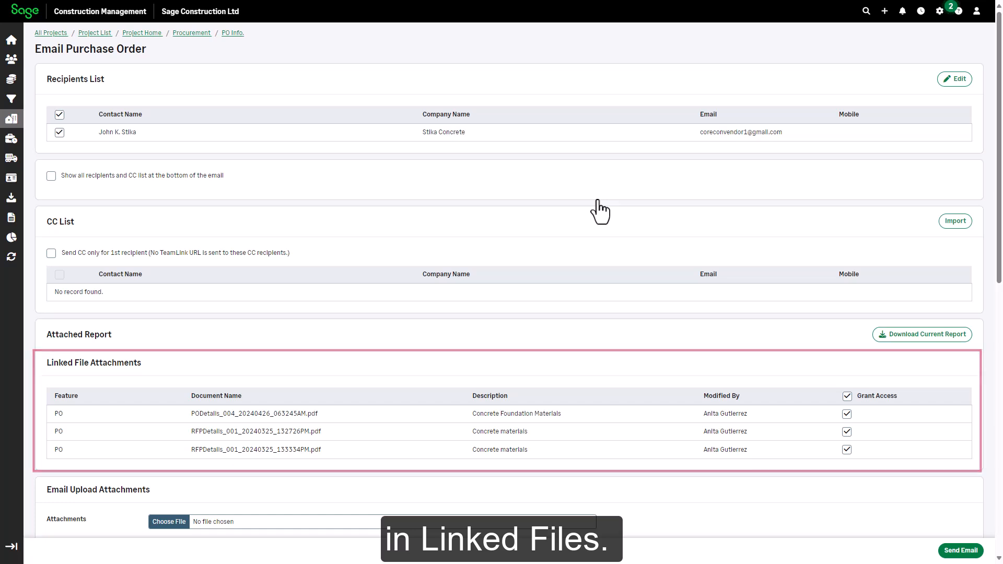
pyautogui.click(948, 552)
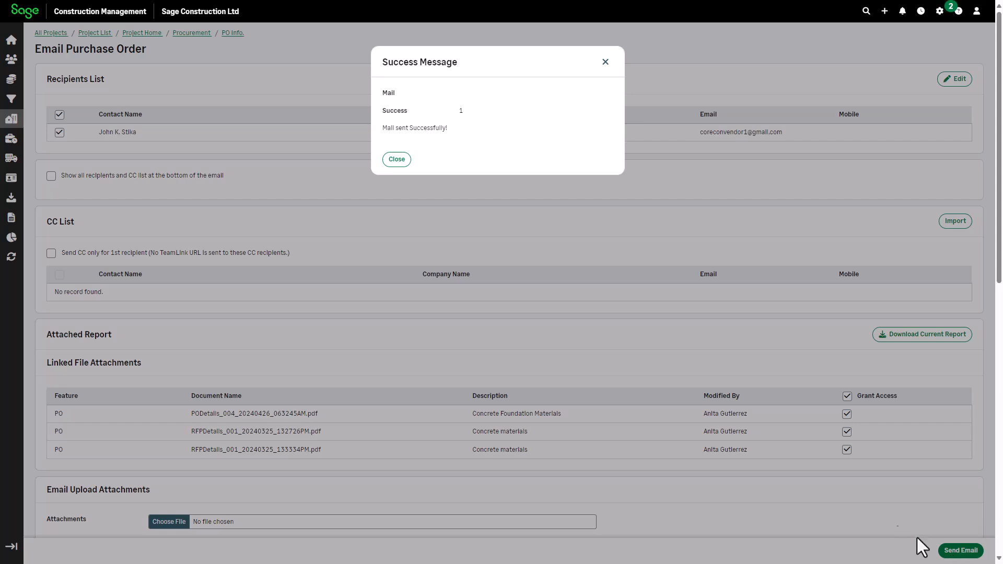
pyautogui.click(399, 162)
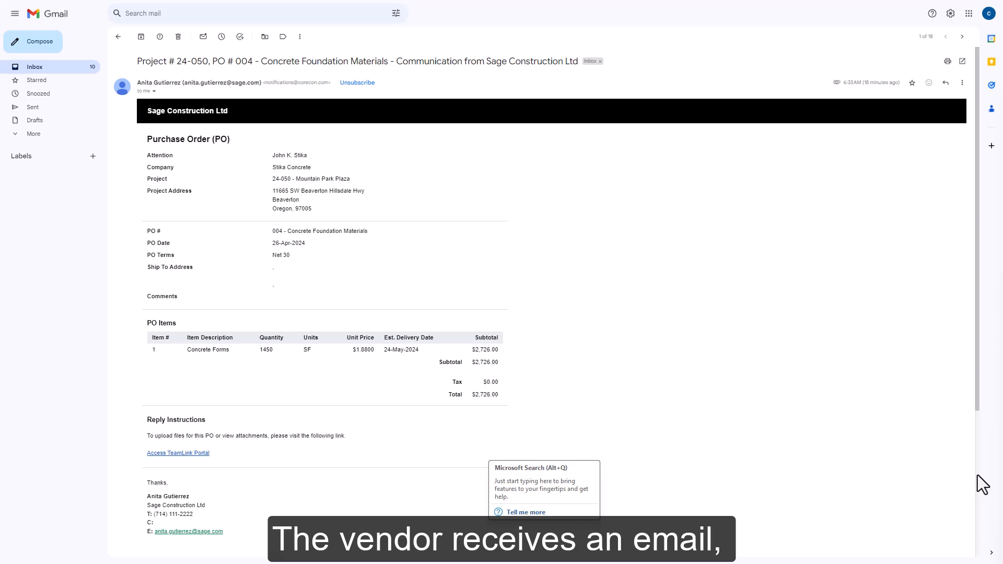
# In the vendor's Gmail inbox, view the received purchase order email down to its attachments
pyautogui.scroll(-4, 976, 474)
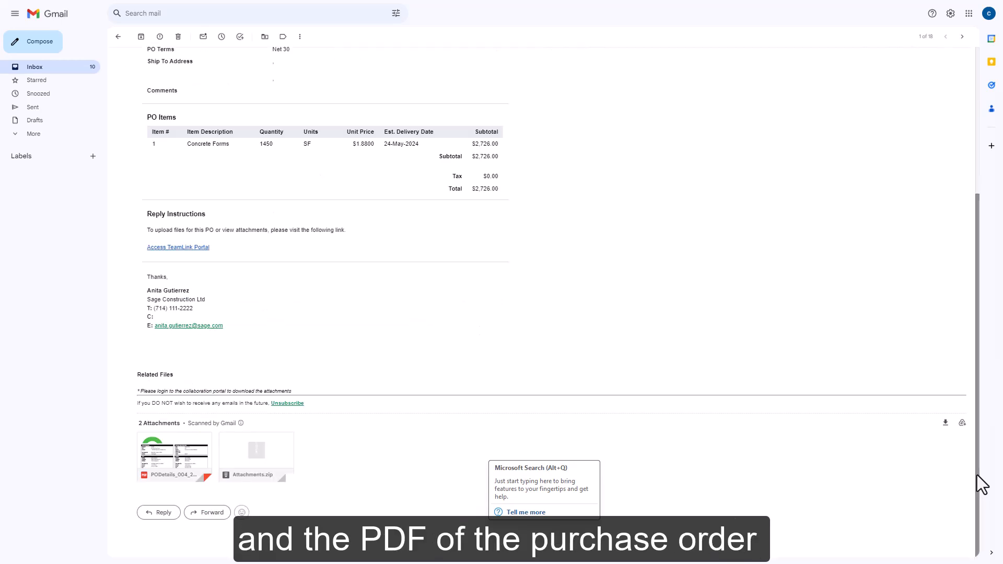